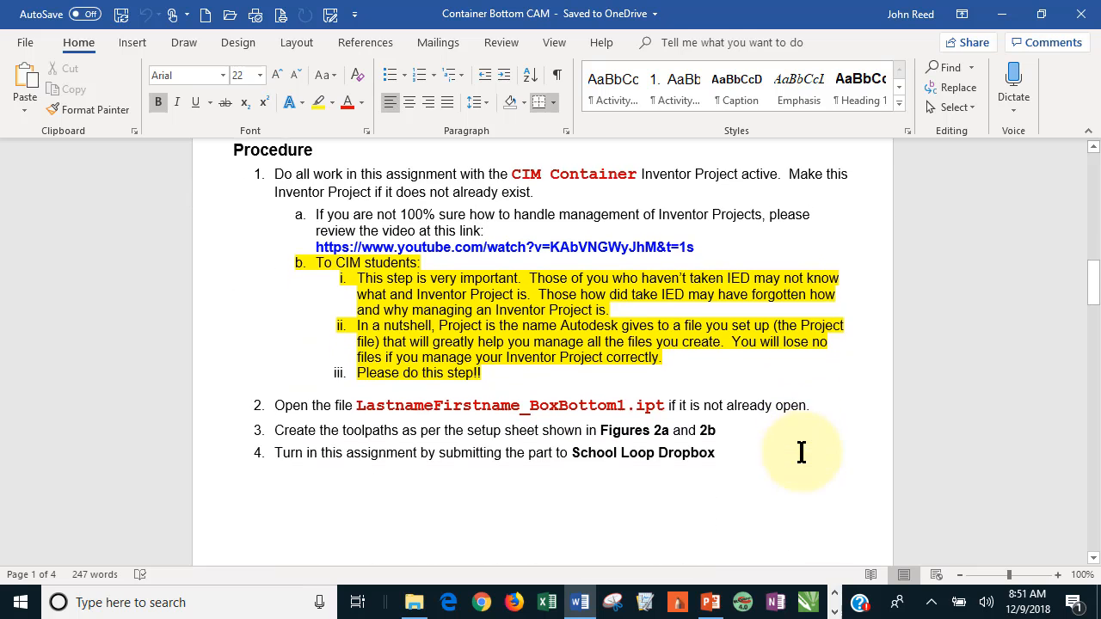
Read the assignment procedure and examine the Setup and Operations sheets for milling the box bottom.
scroll(799, 450, "up", 1)
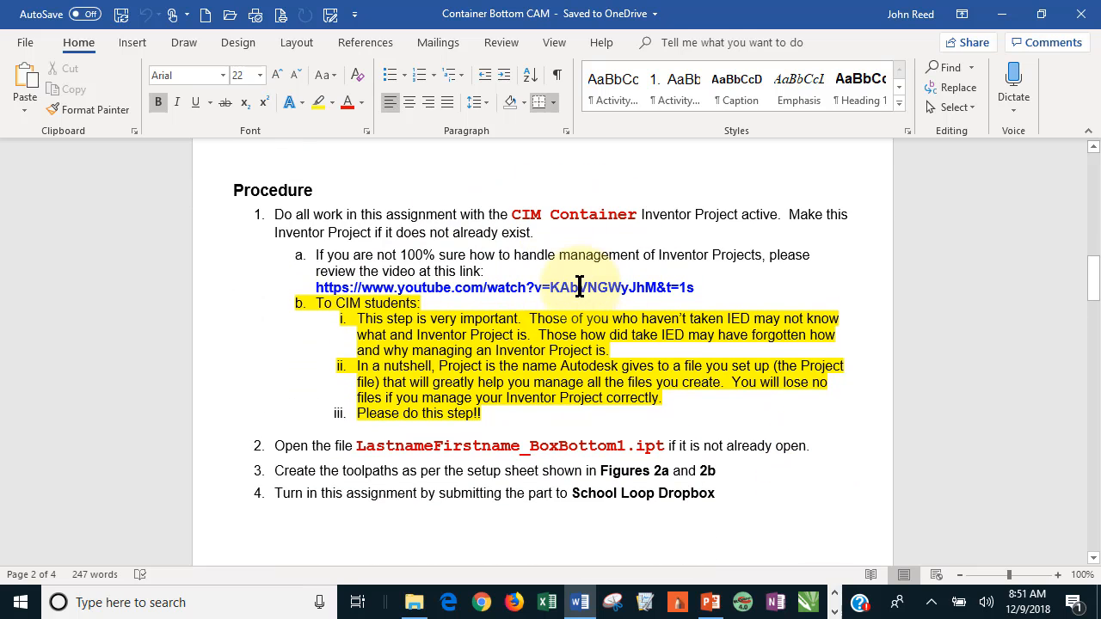
scroll(624, 291, "down", 1)
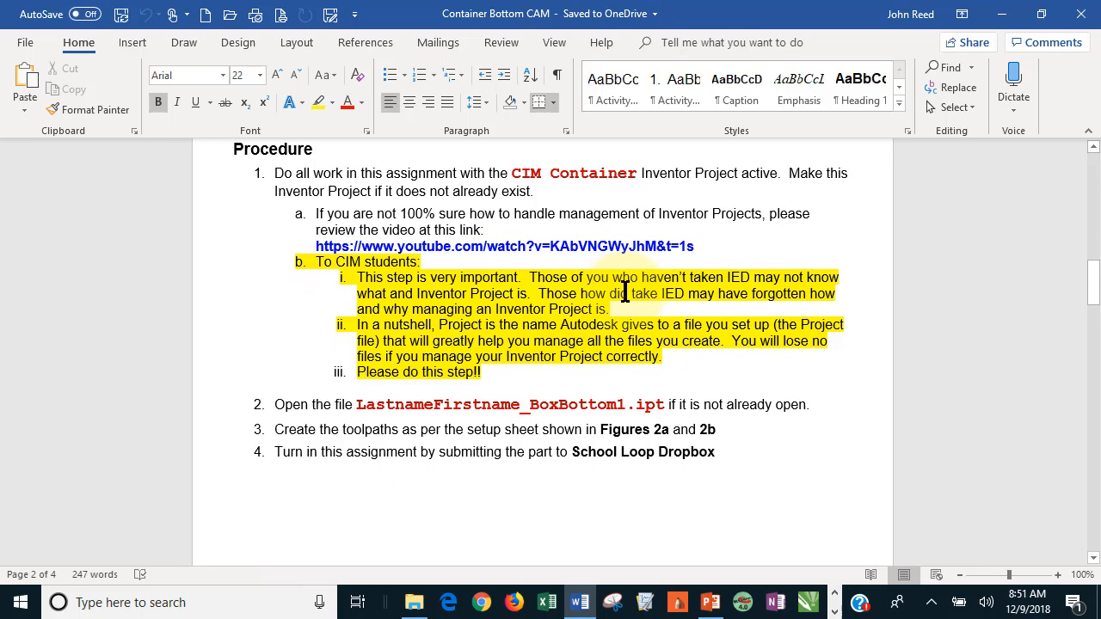
scroll(625, 291, "down", 2)
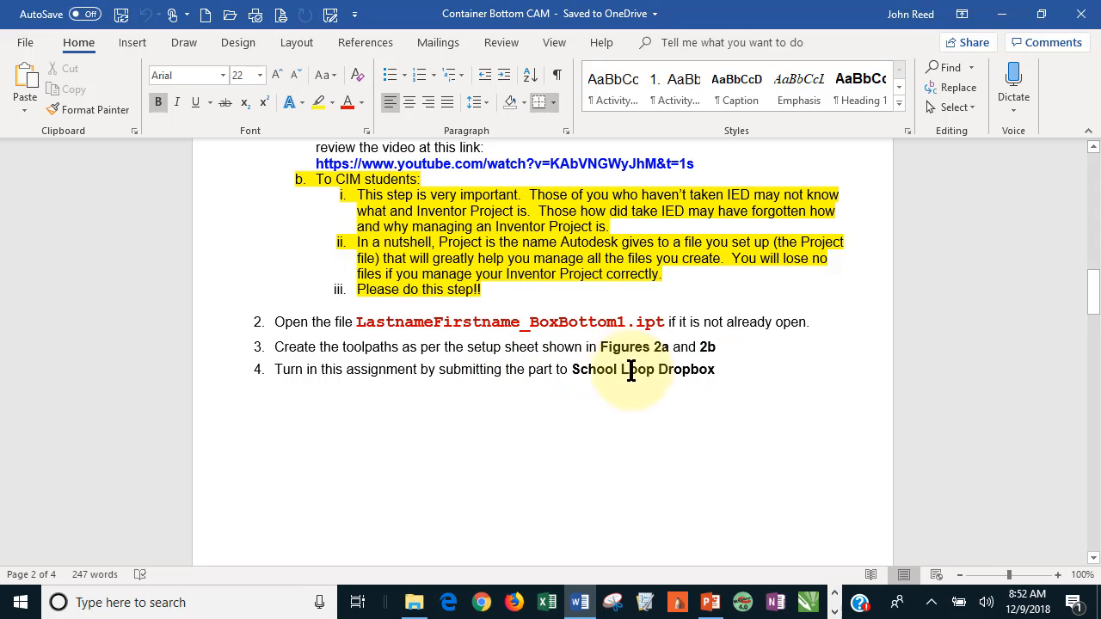
scroll(649, 353, "down", 3)
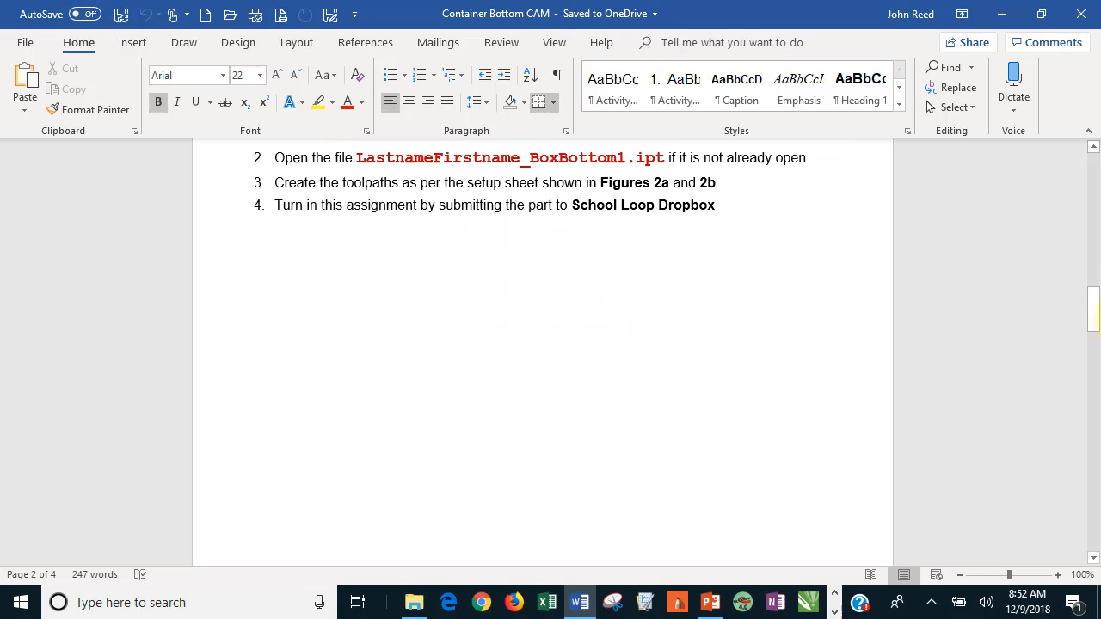
left_click_drag(1094, 318, 1096, 482)
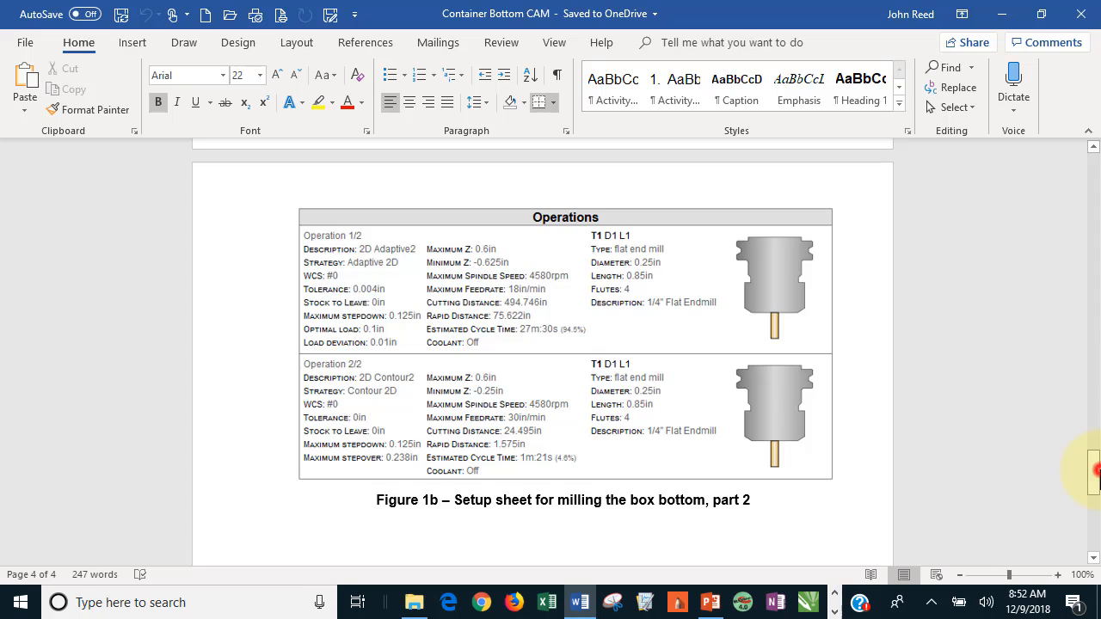
left_click_drag(1094, 472, 1089, 381)
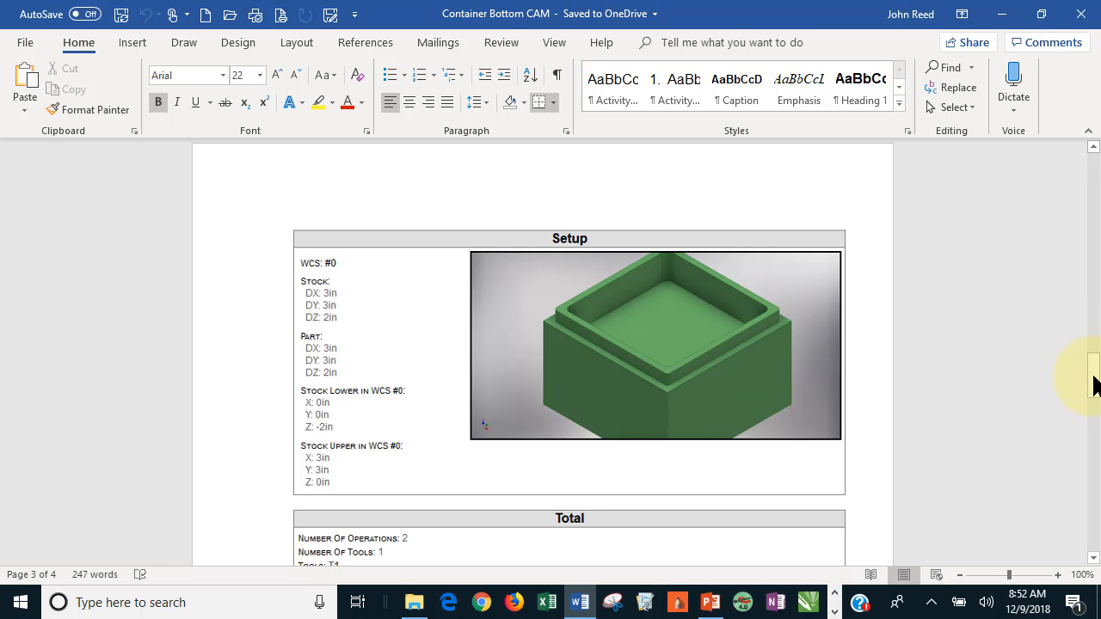
left_click_drag(1096, 386, 1096, 168)
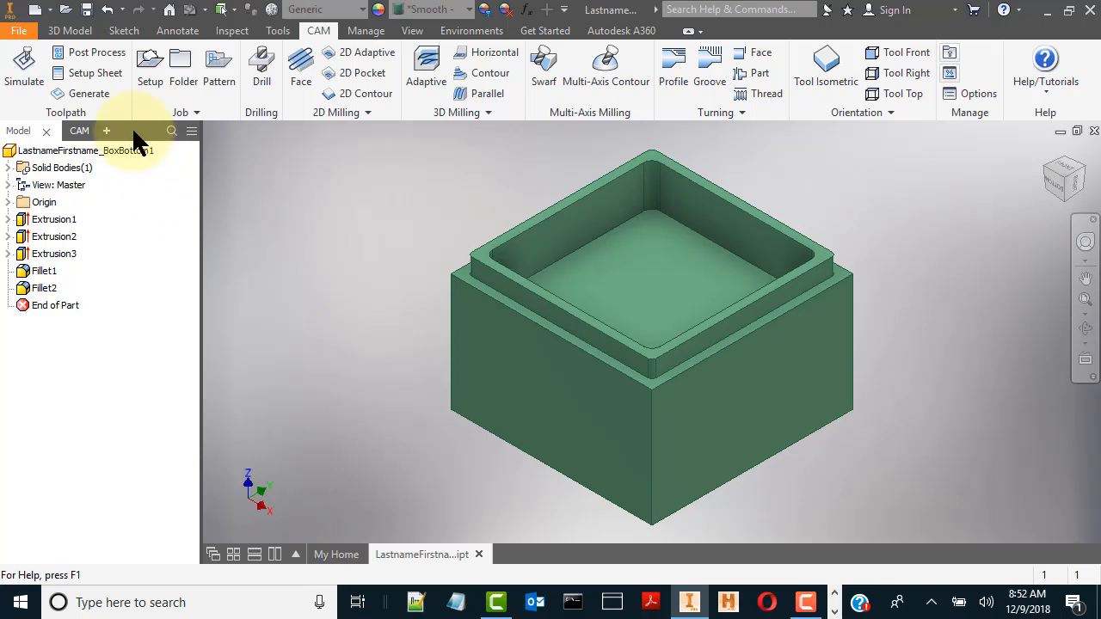
In Inventor, start a 2D Adaptive operation with tool #1, the 1/4 in flat end mill, and set coolant to Disabled.
left_click(80, 130)
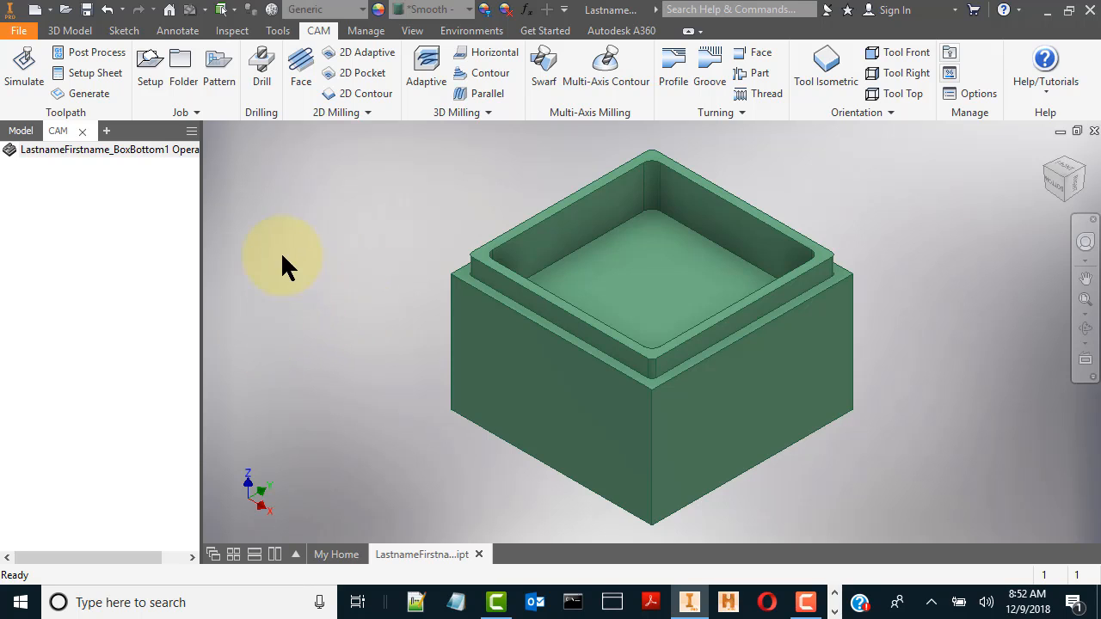
left_click(365, 53)
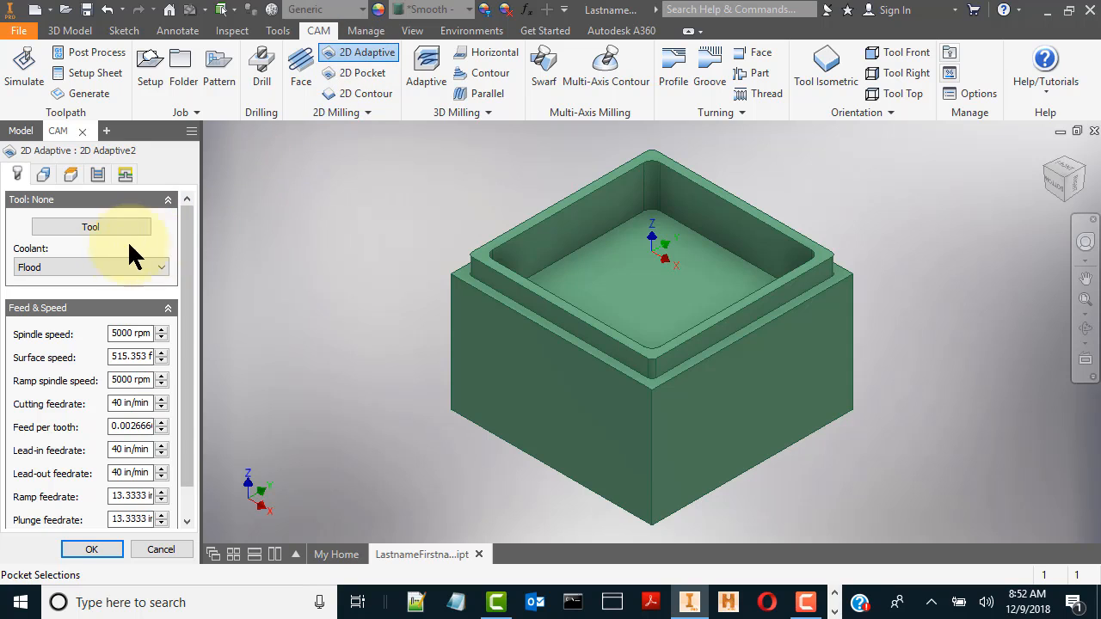
left_click(82, 226)
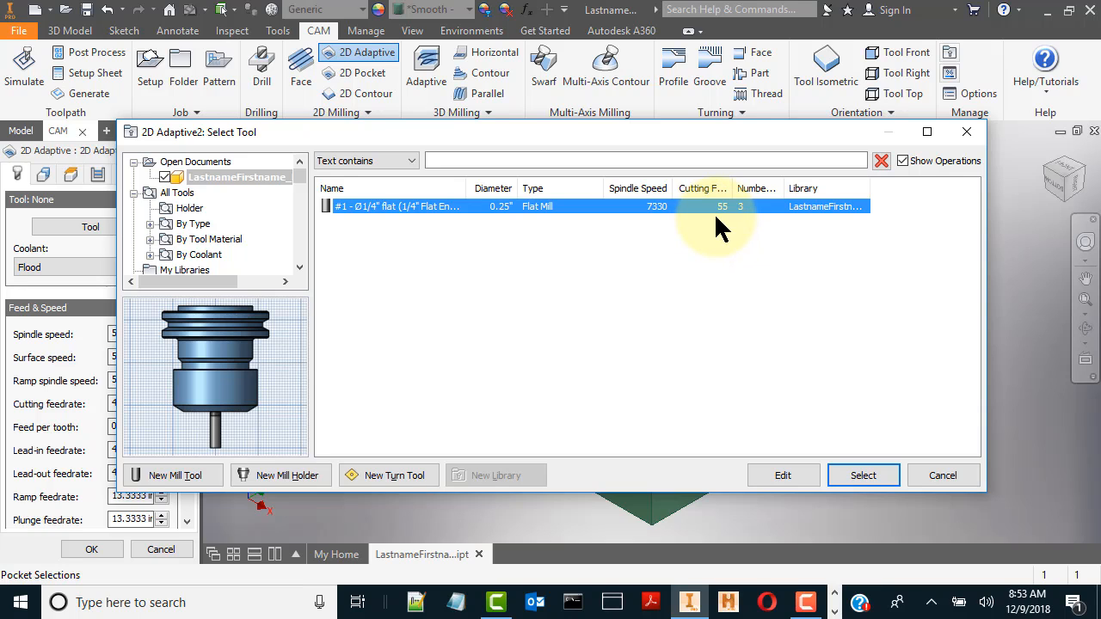
left_click_drag(734, 186, 767, 185)
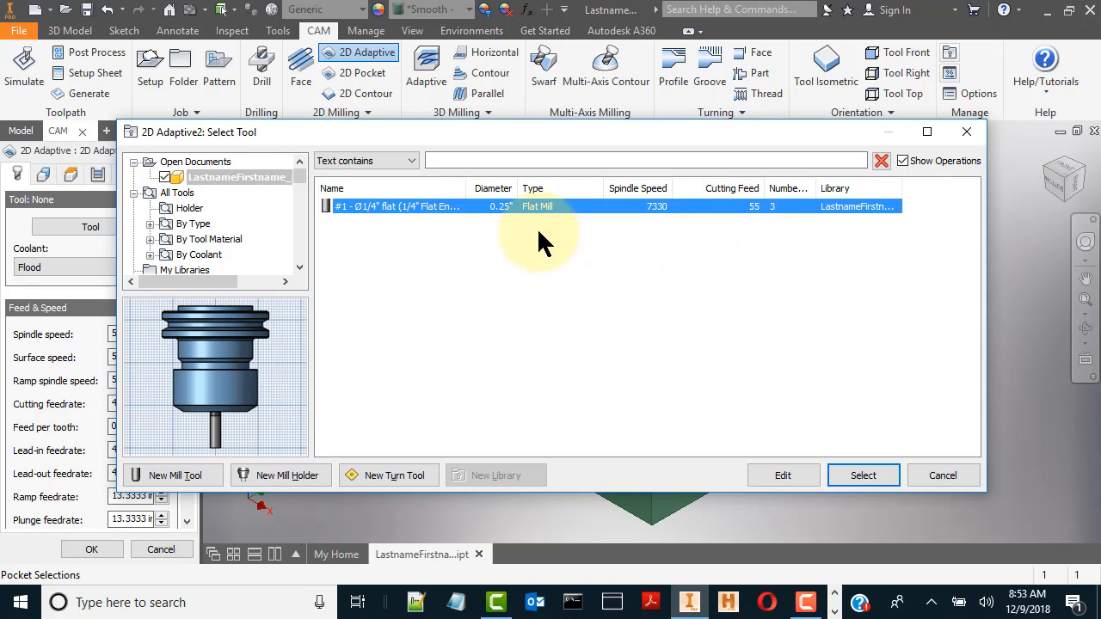
left_click(866, 478)
left_click(75, 263)
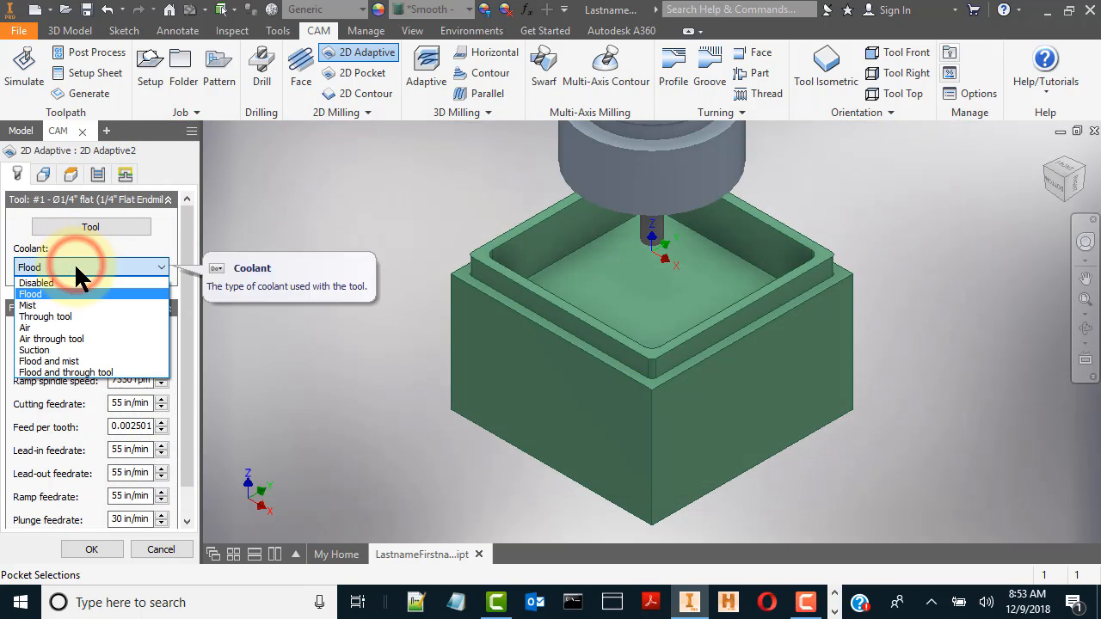
left_click(69, 282)
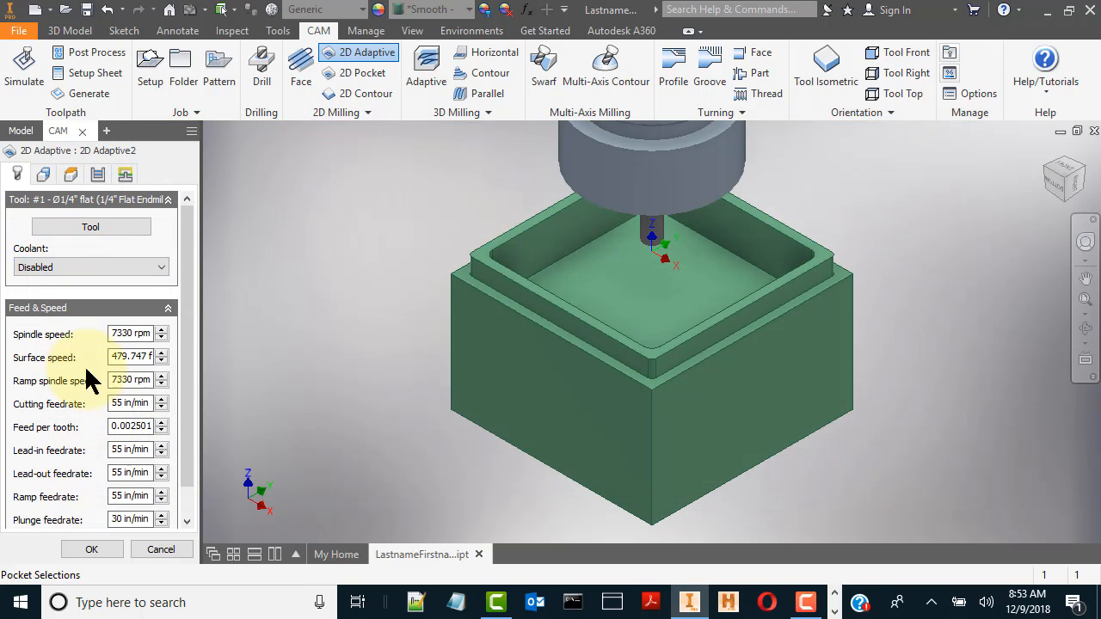
Select the floor face of the box's cavity as the adaptive operation's pocket geometry and check its height settings.
left_click(42, 176)
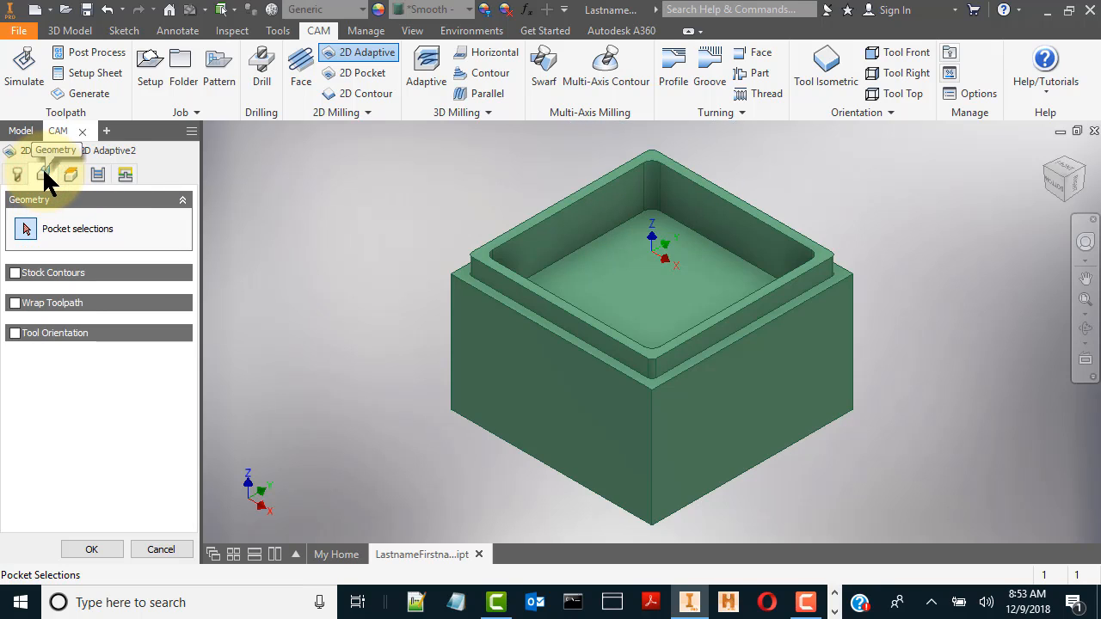
left_click(636, 288)
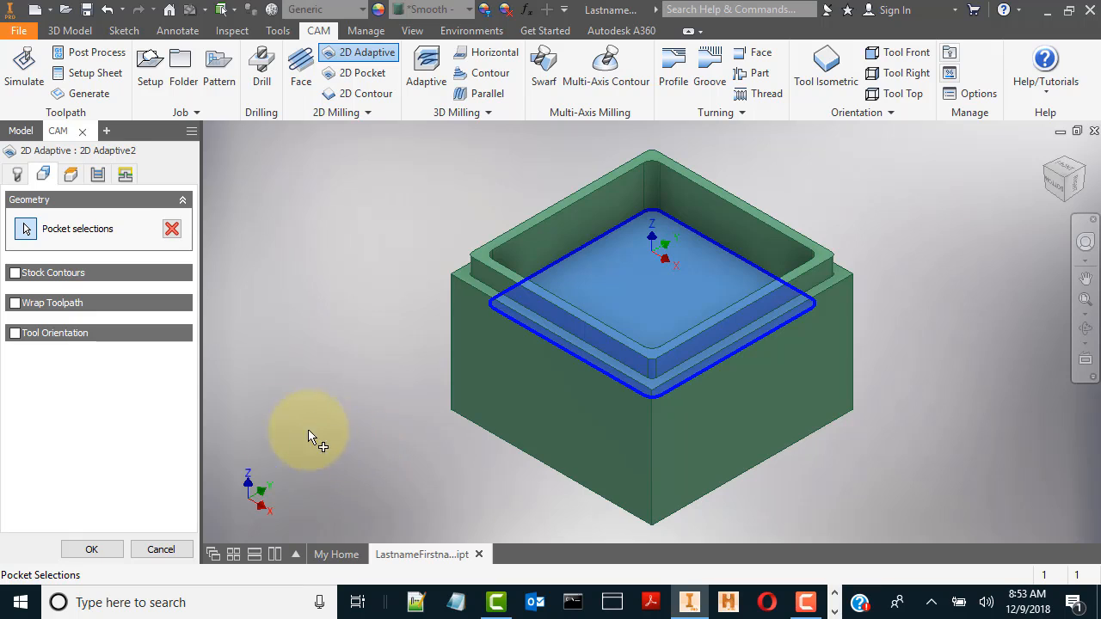
left_click(70, 175)
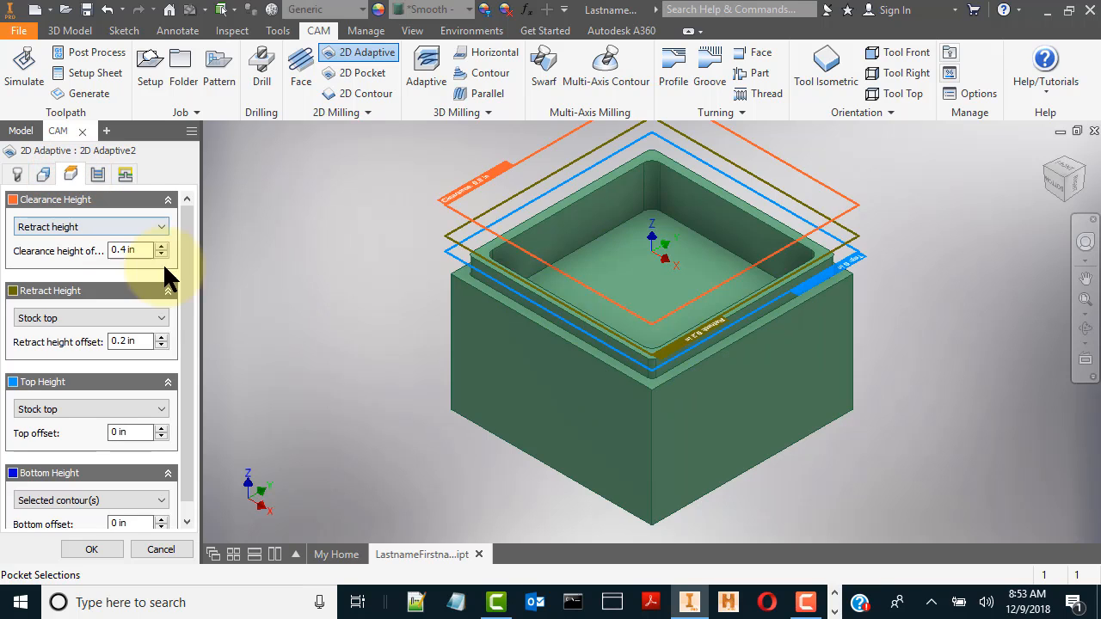
scroll(185, 276, "down", 2)
scroll(185, 275, "up", 2)
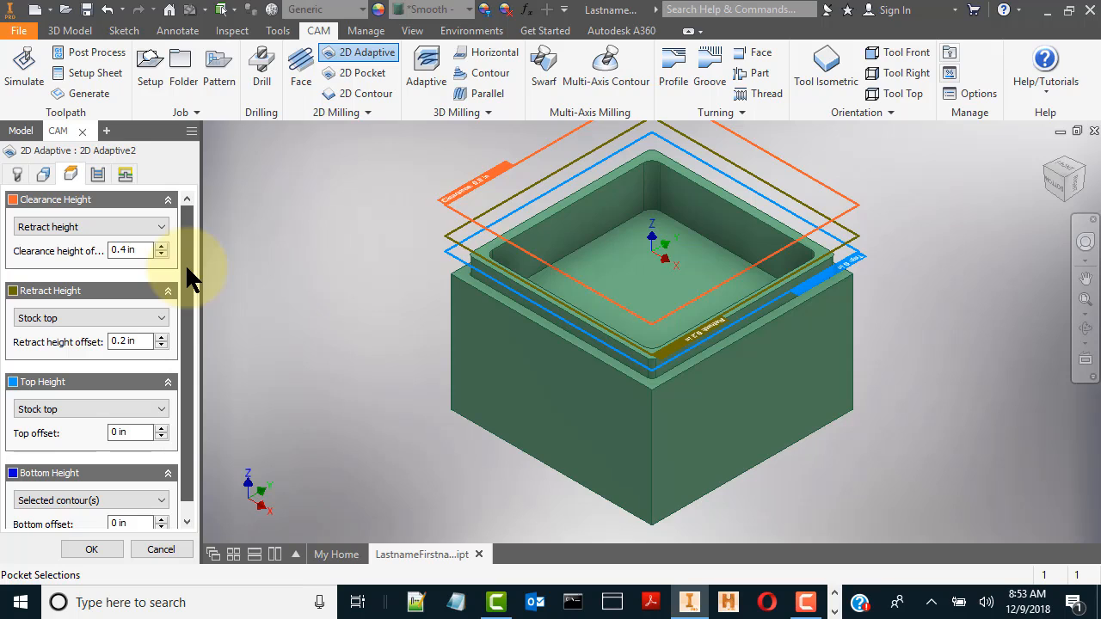
scroll(187, 278, "down", 1)
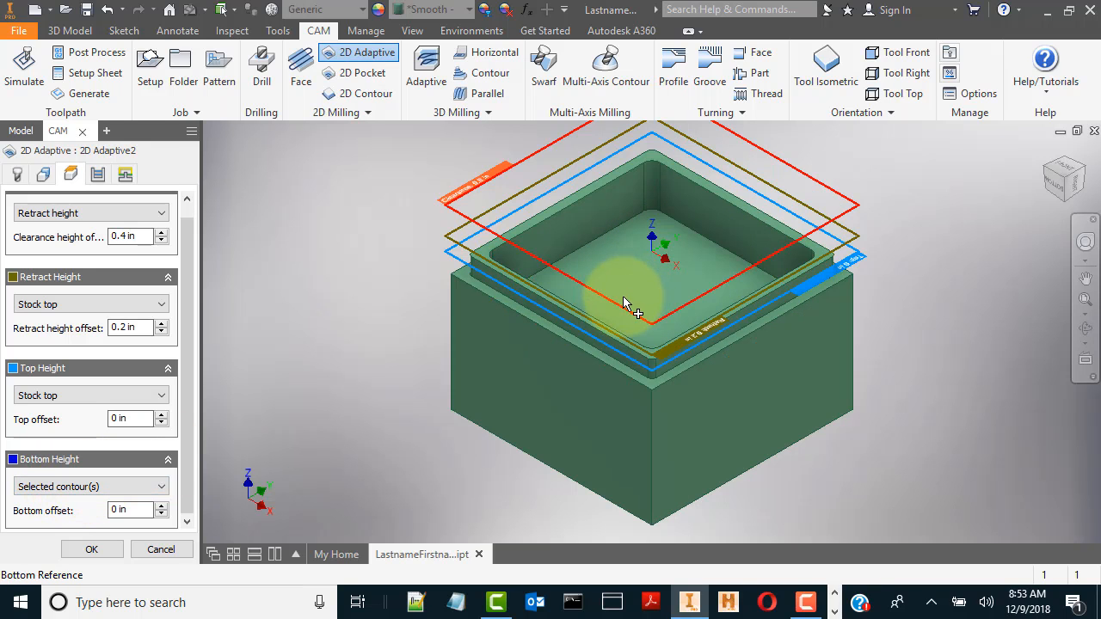
Turn off Stock to Leave and enable Multiple Depths with a 0.125 in maximum roughing stepdown for the adaptive operation.
left_click(97, 174)
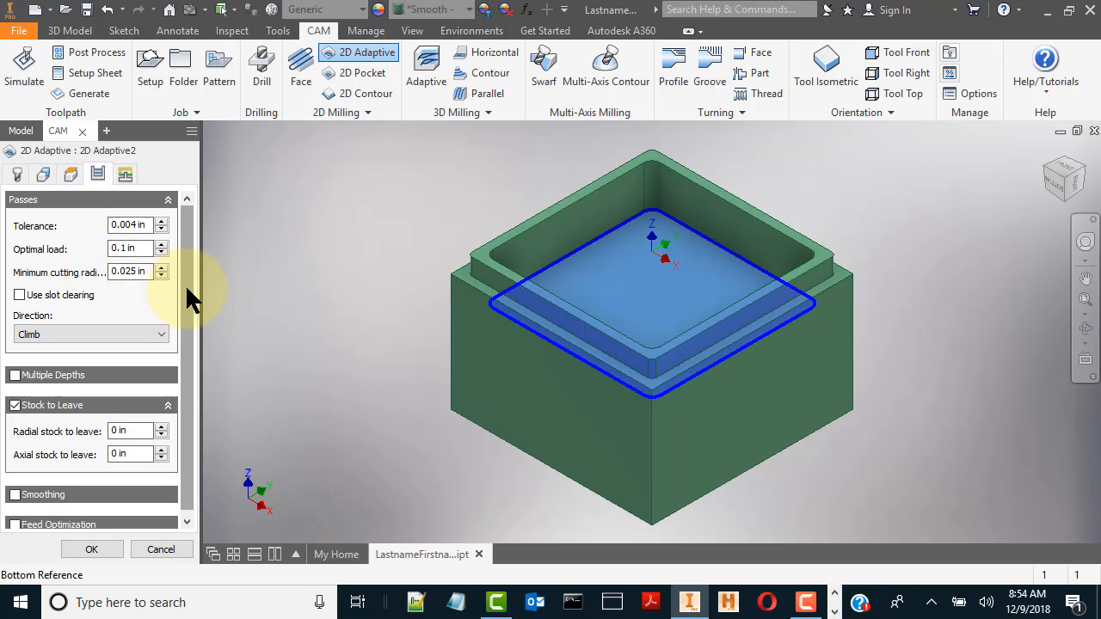
left_click_drag(186, 286, 162, 339)
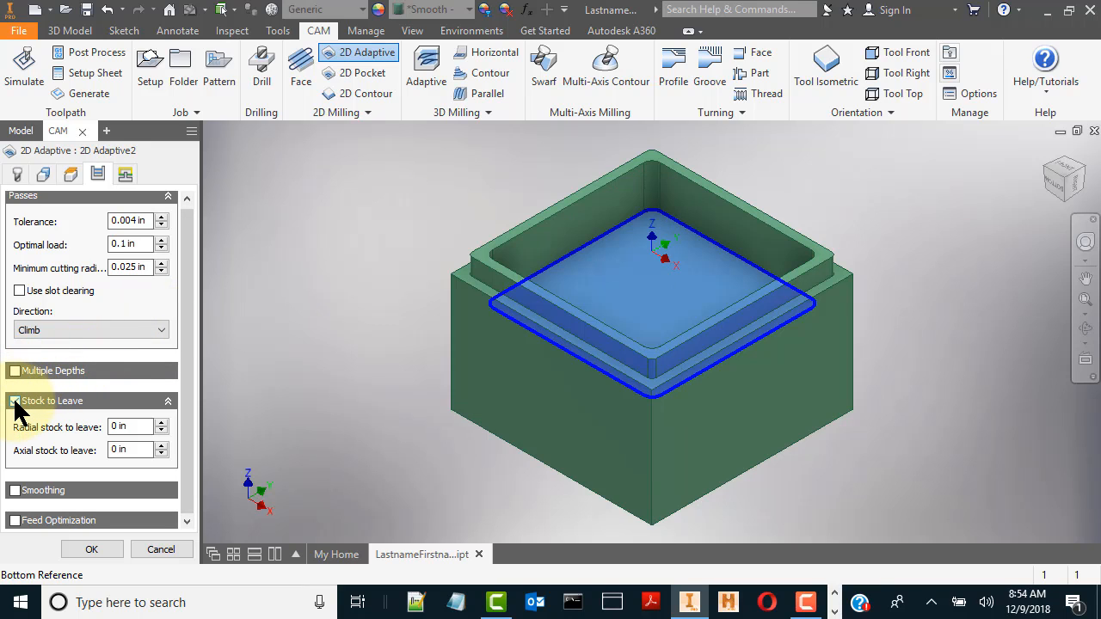
left_click(15, 403)
left_click(127, 425)
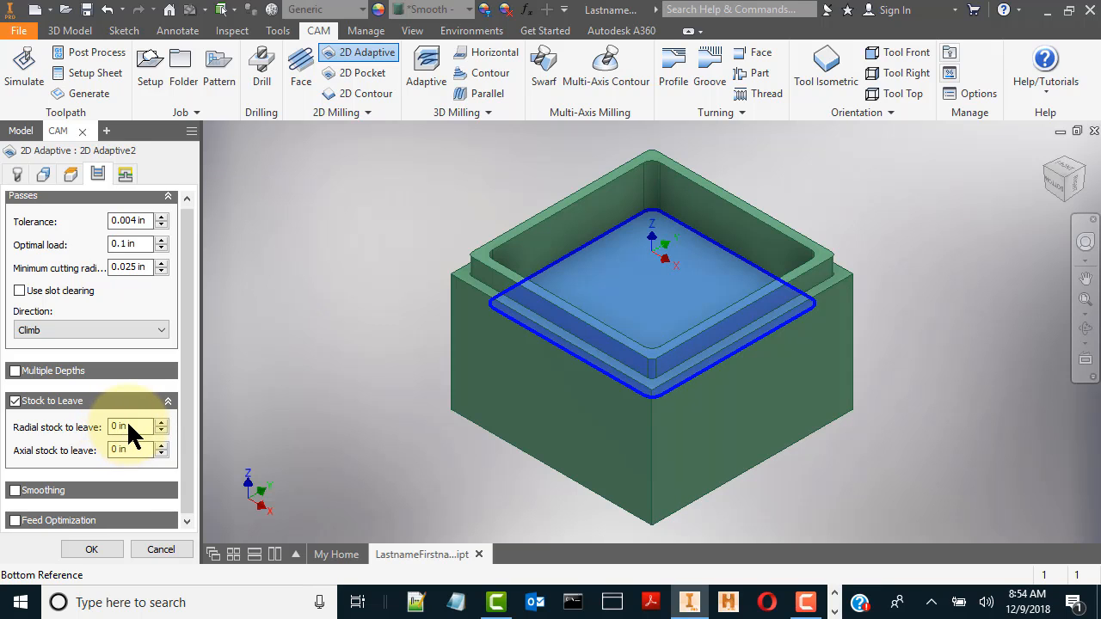
right_click(126, 425)
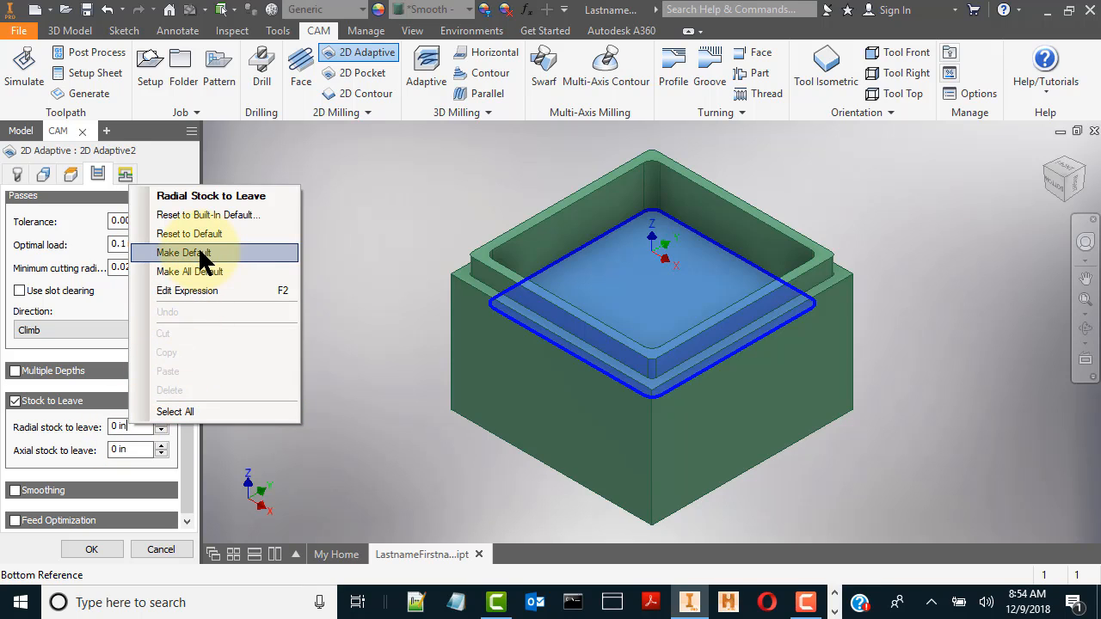
left_click(14, 401)
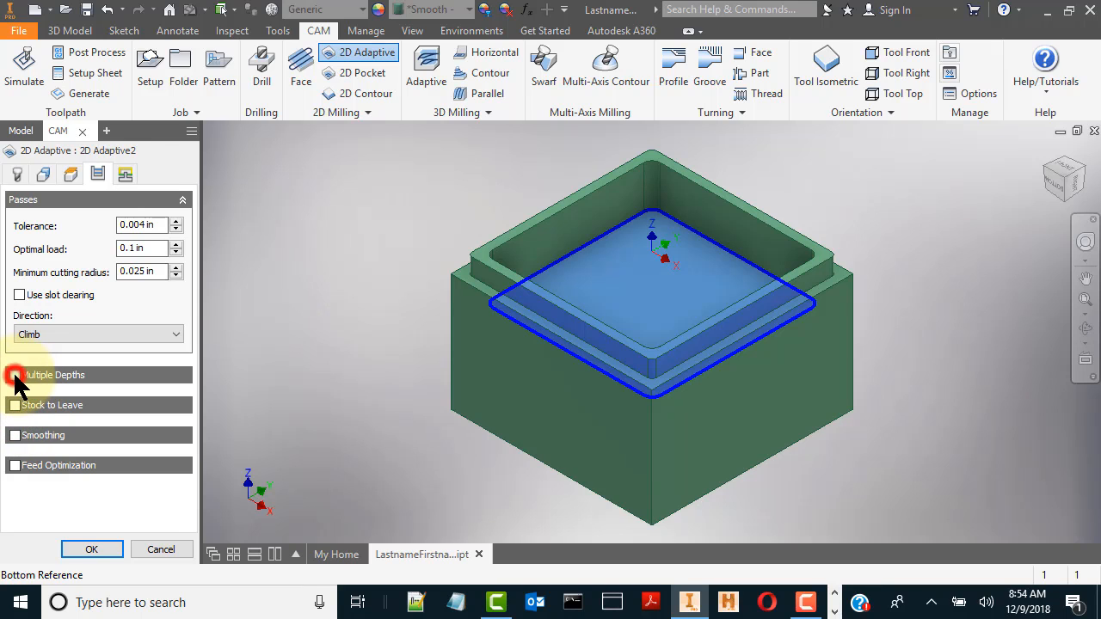
left_click(14, 375)
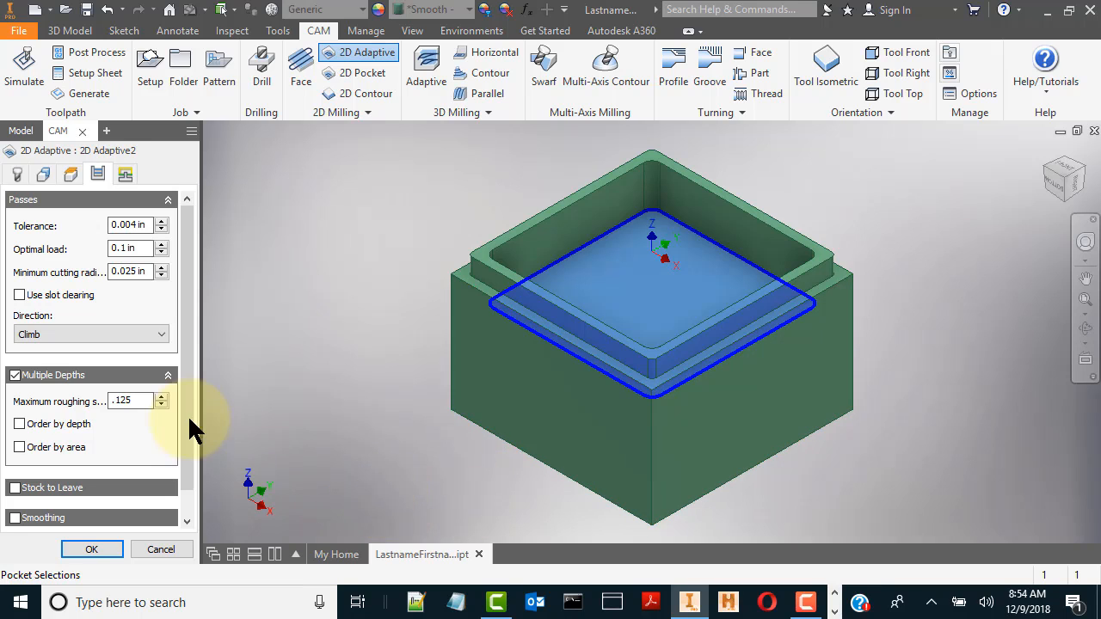
left_click(95, 551)
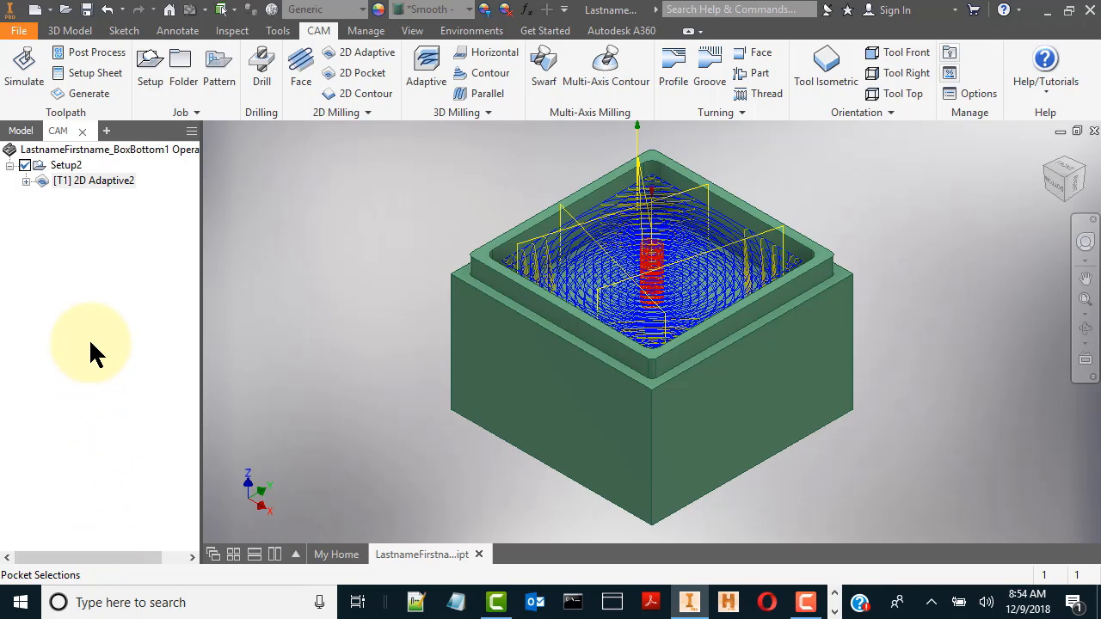
Simulate the 2D Adaptive toolpath through to the end of machining.
left_click(24, 62)
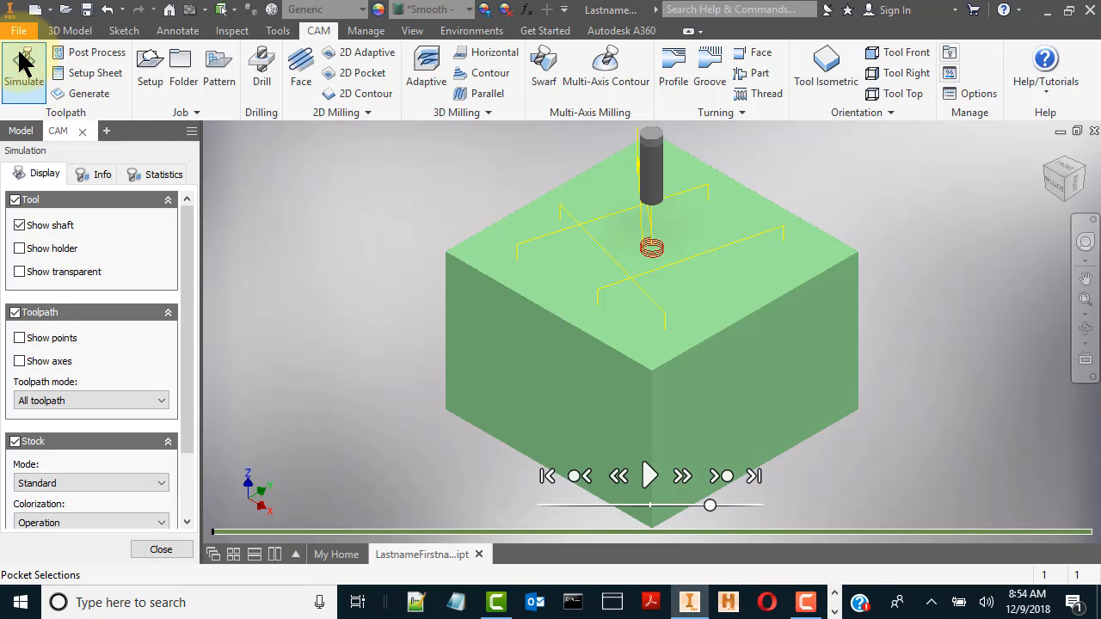
left_click(651, 478)
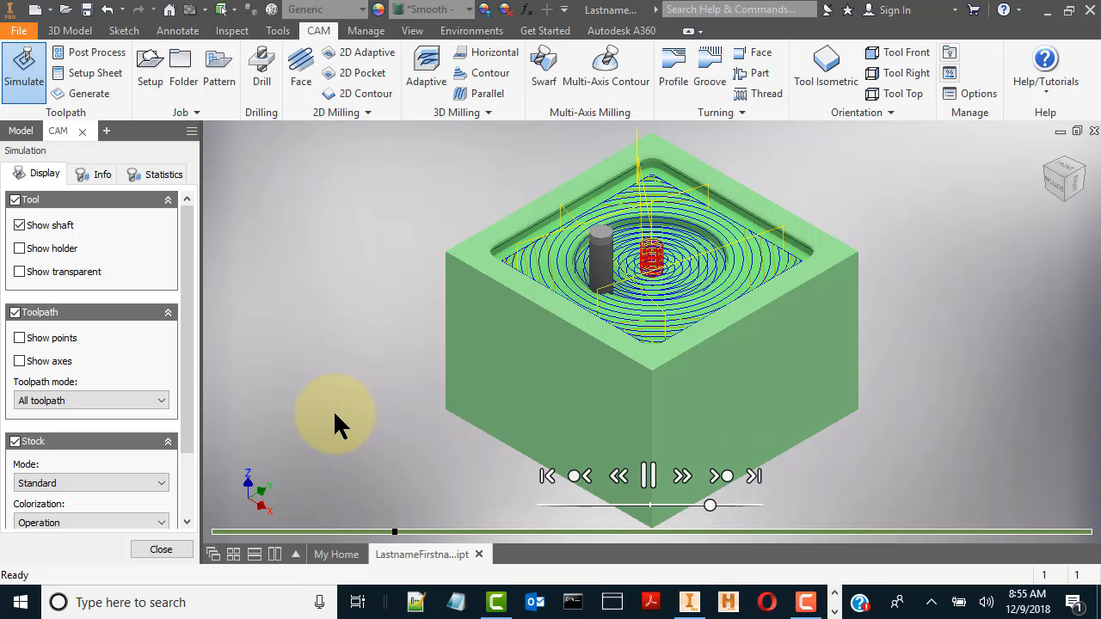
left_click(731, 532)
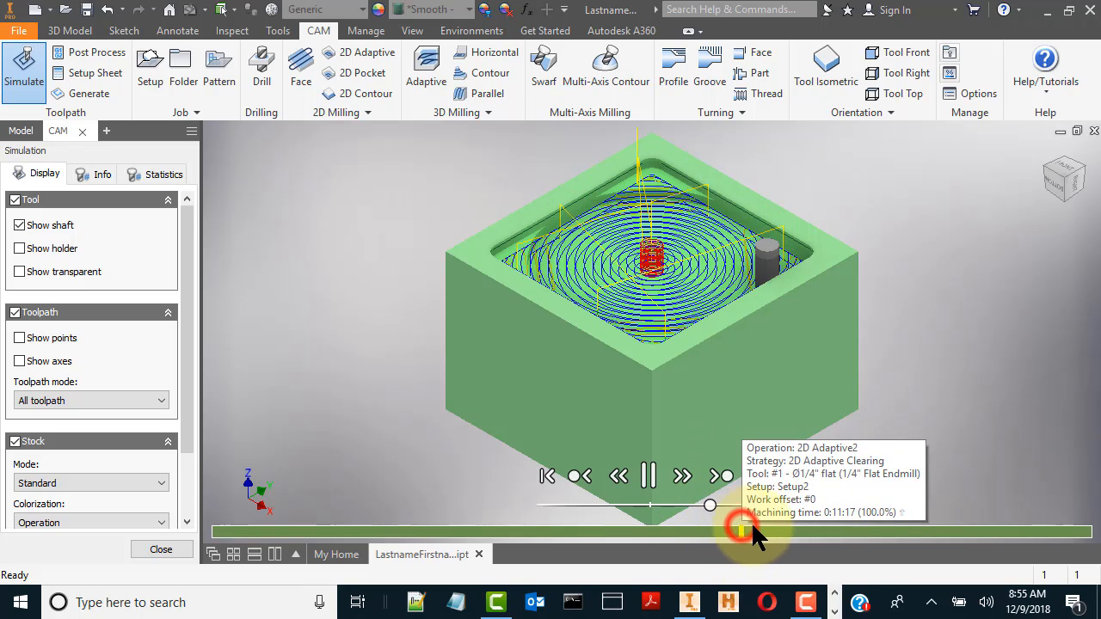
left_click(917, 529)
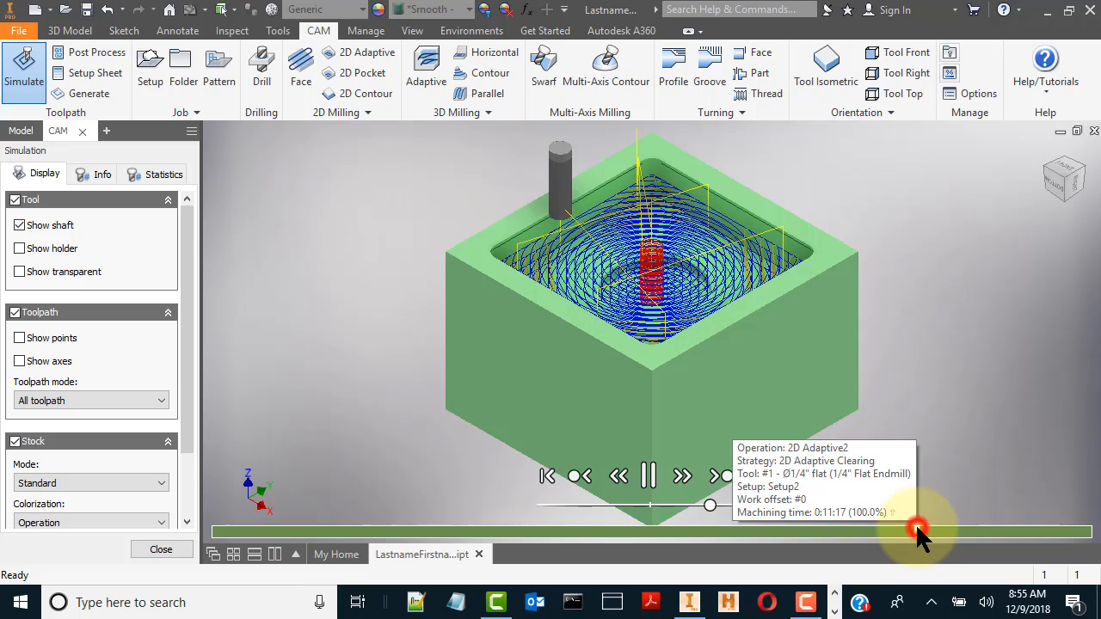
left_click(1026, 532)
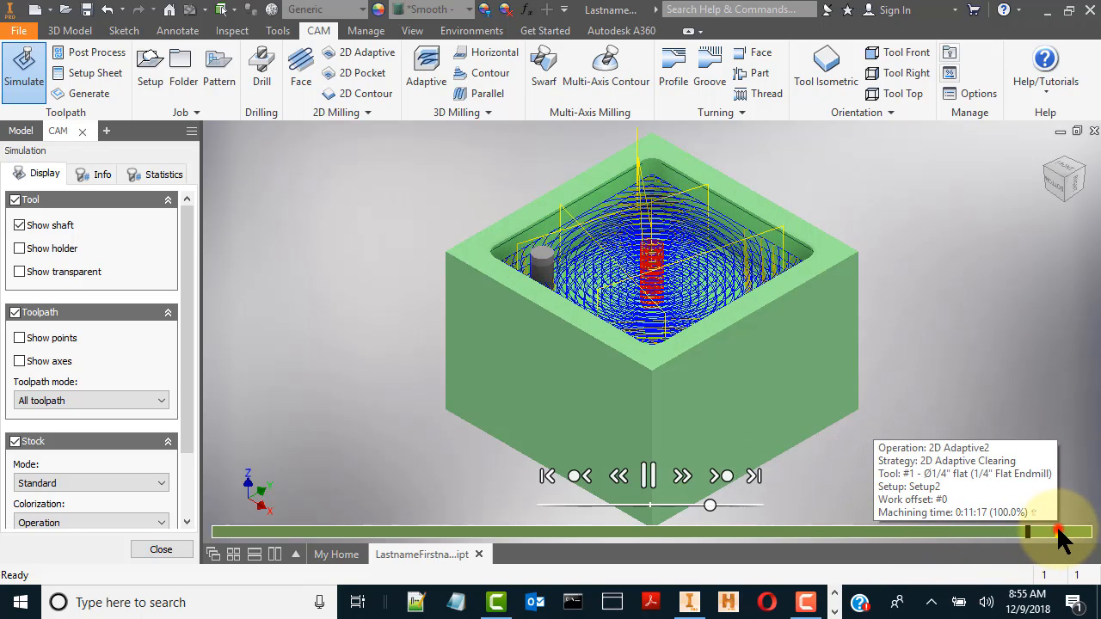
left_click(1063, 531)
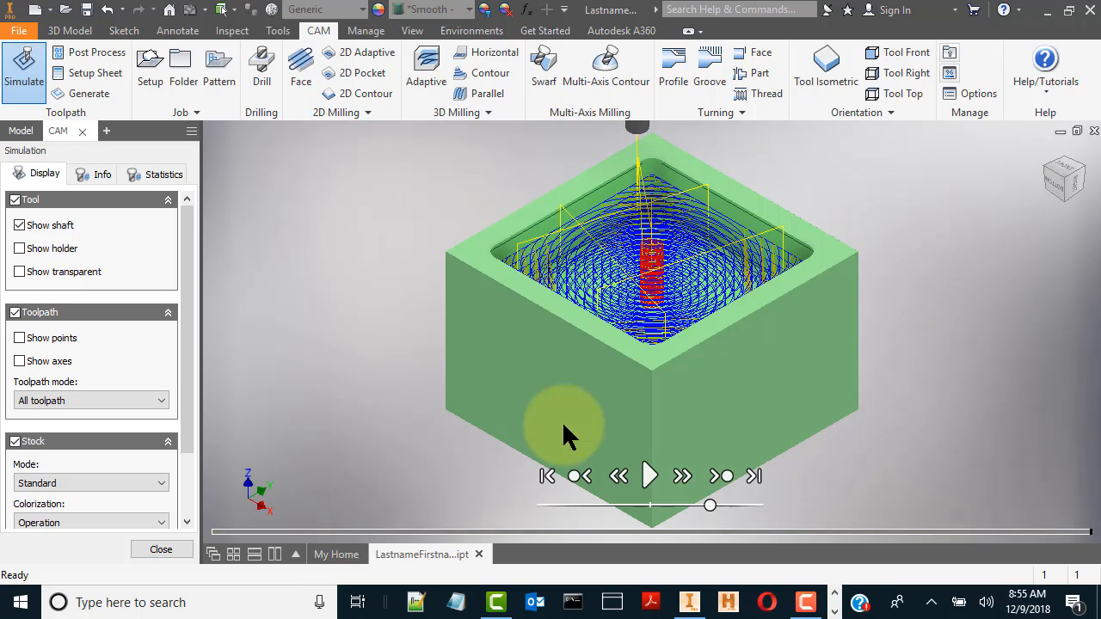
left_click(173, 542)
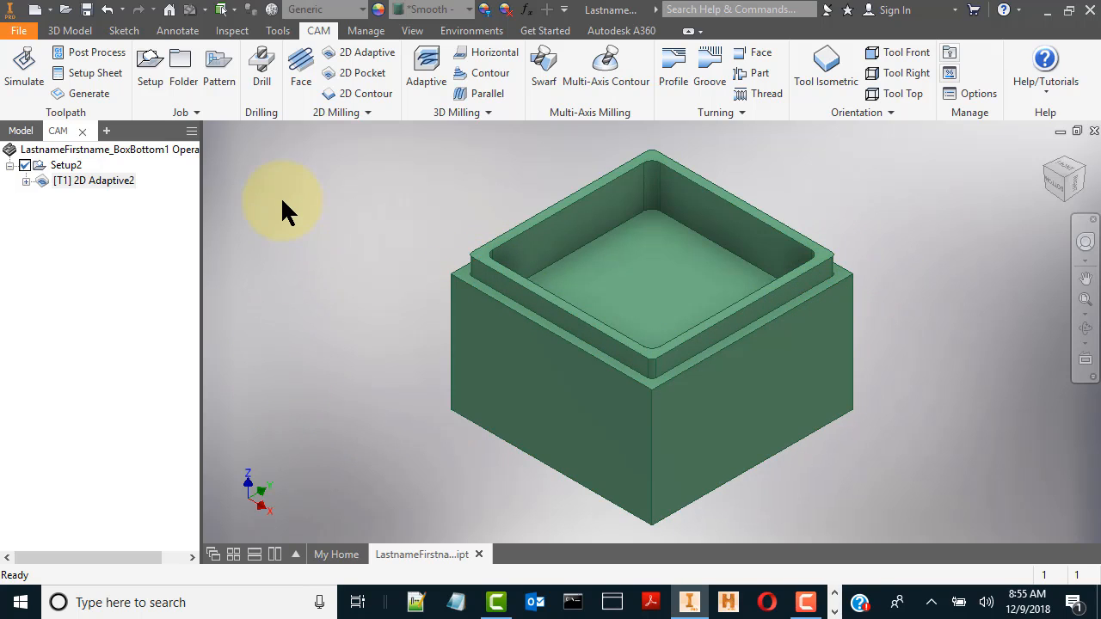
Start a 2D Contour operation with tool #1, the 1/4 in flat end mill.
left_click(363, 93)
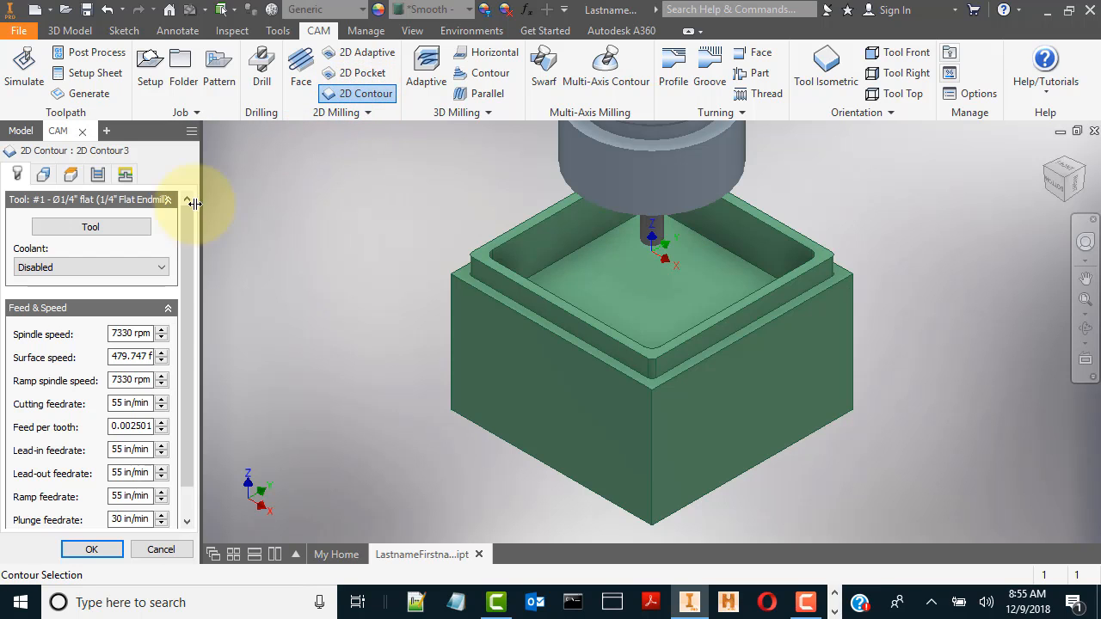
left_click(103, 227)
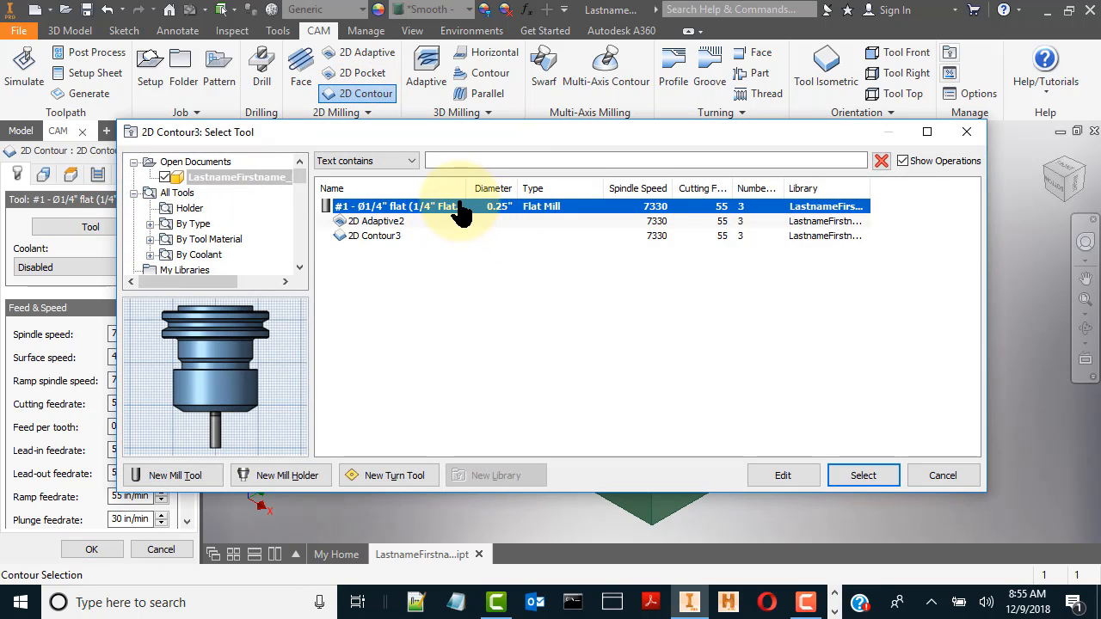
left_click(865, 473)
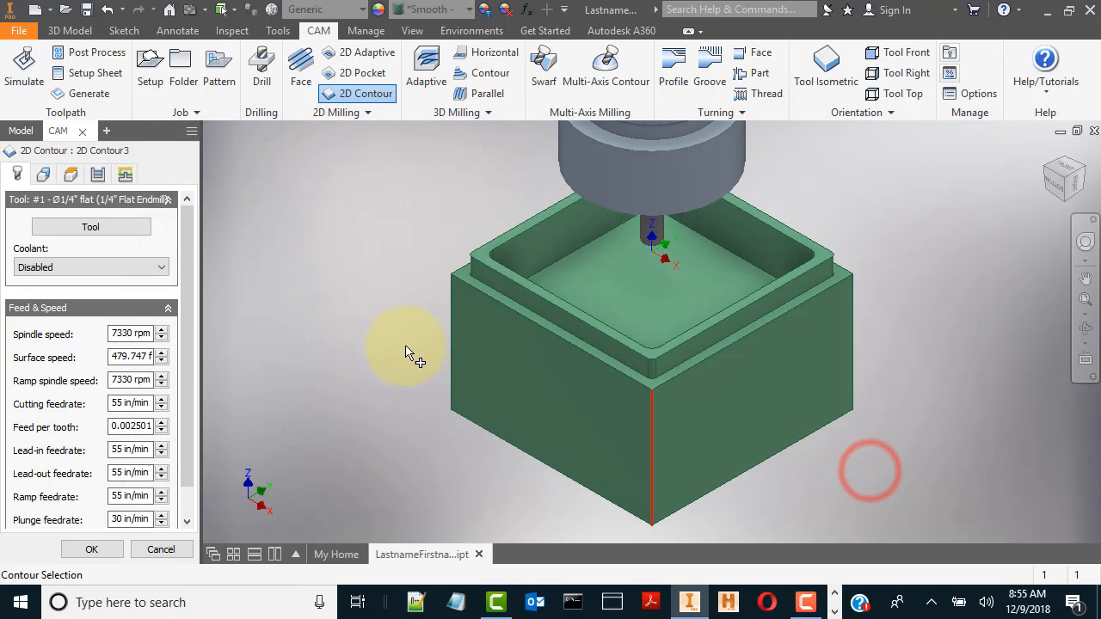
Select the lower outer edge loop of the box's raised lip as the contour geometry and check the operation's height settings.
left_click(44, 175)
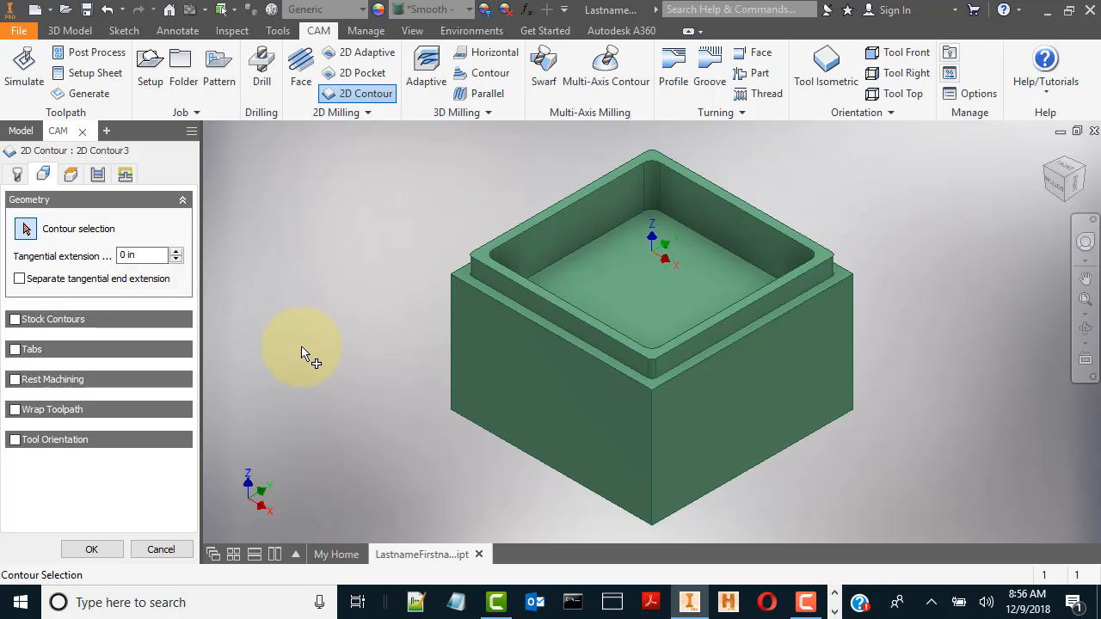
left_click(535, 318)
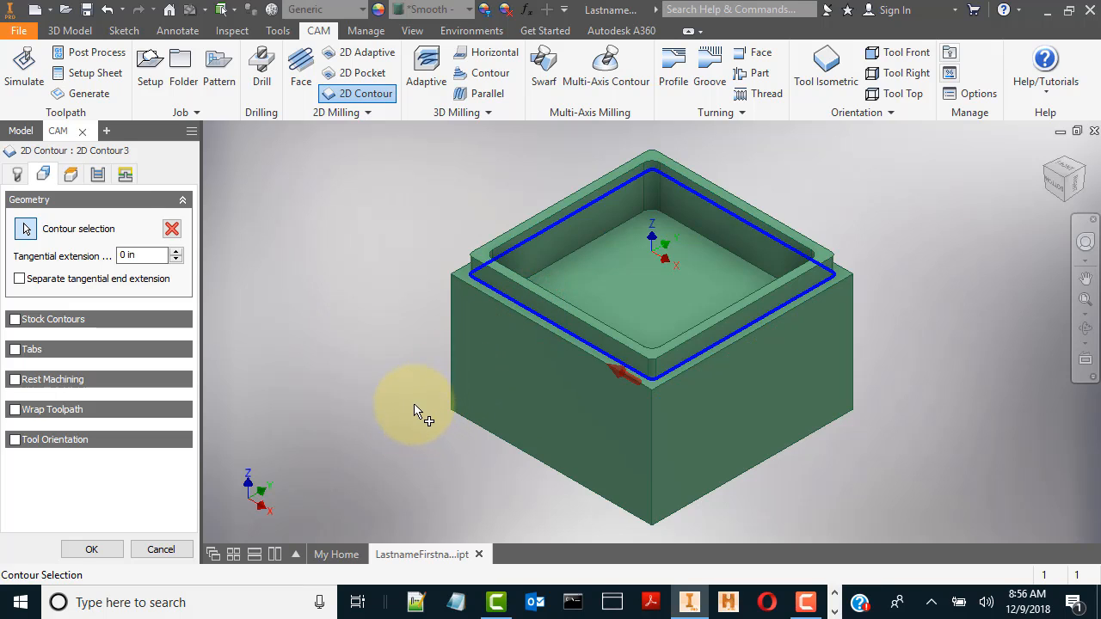
left_click(71, 173)
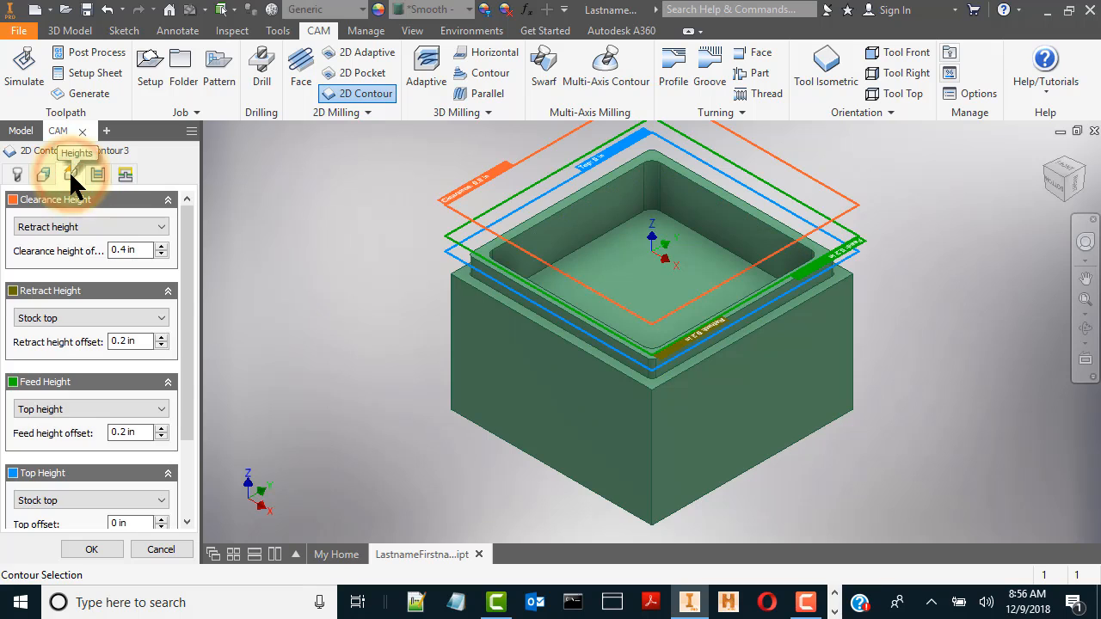
scroll(192, 287, "down", 3)
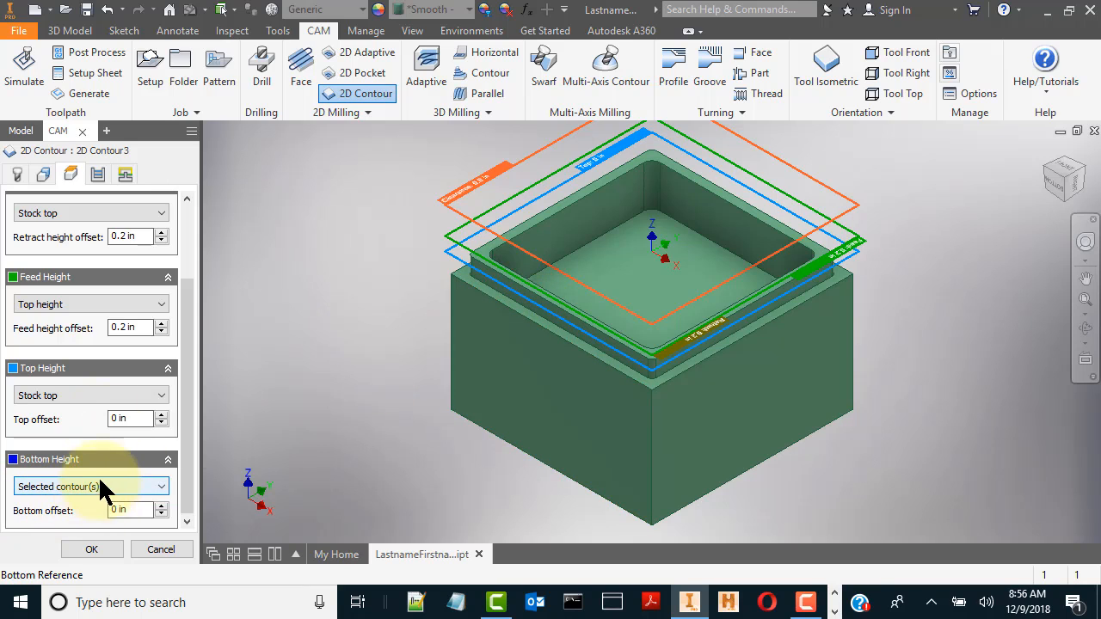
Enable Multiple Depths with a 0.125 in maximum roughing stepdown for the contour operation and generate the toolpath.
left_click(99, 171)
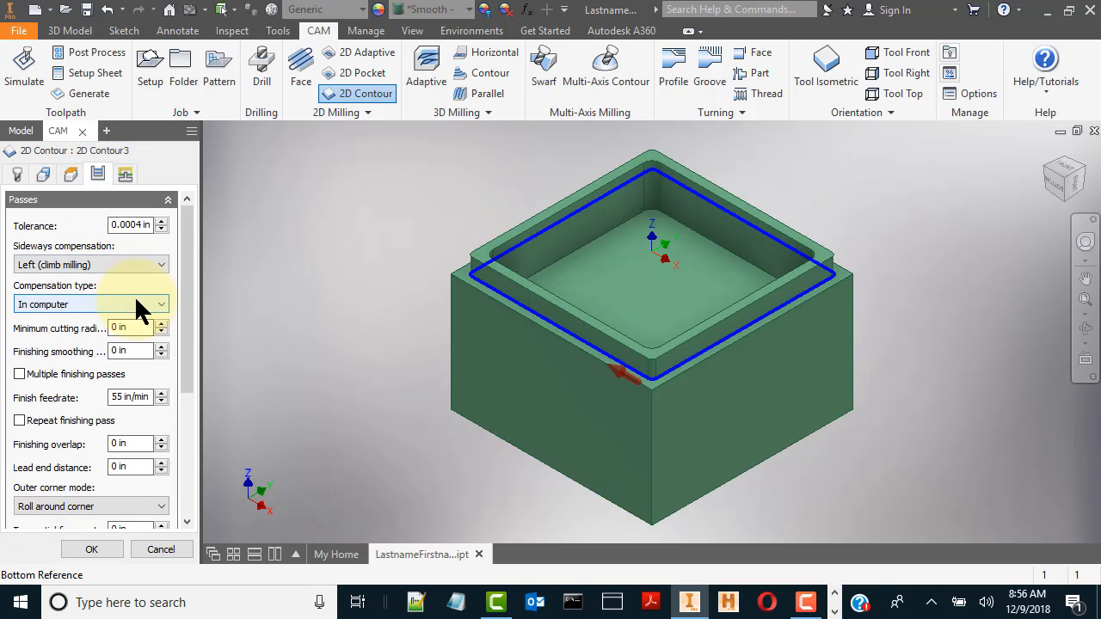
left_click_drag(185, 301, 201, 393)
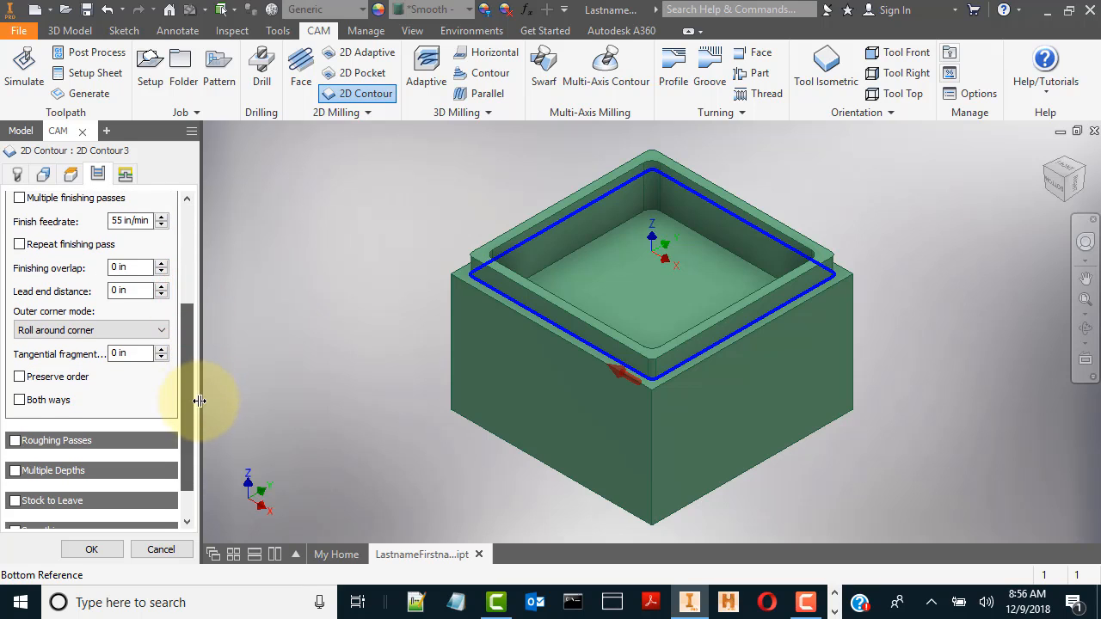
left_click(14, 470)
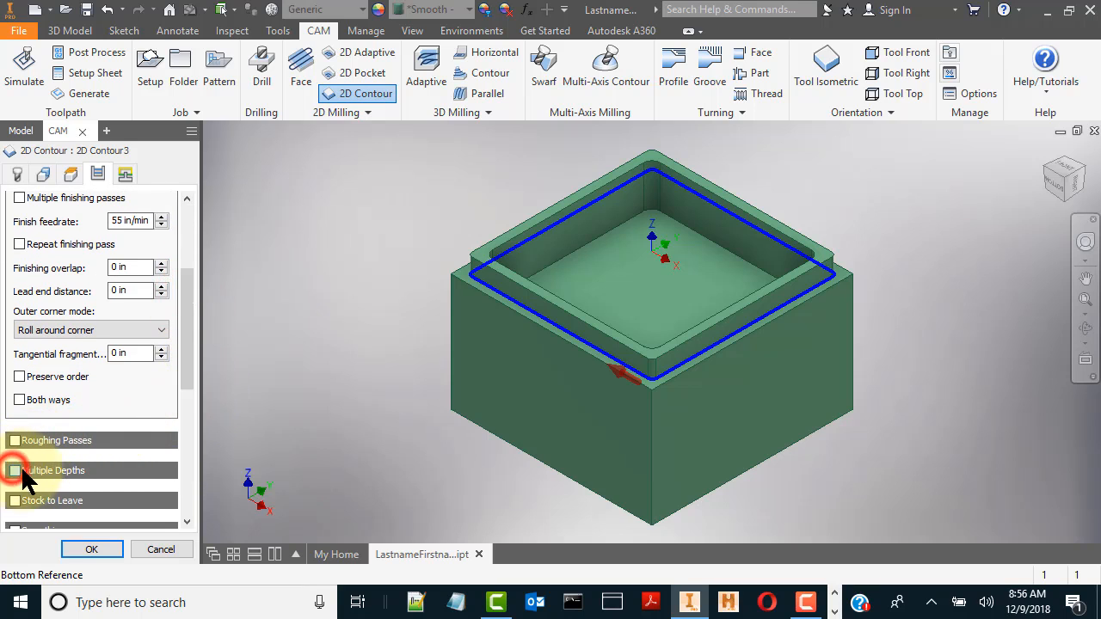
left_click_drag(191, 357, 196, 409)
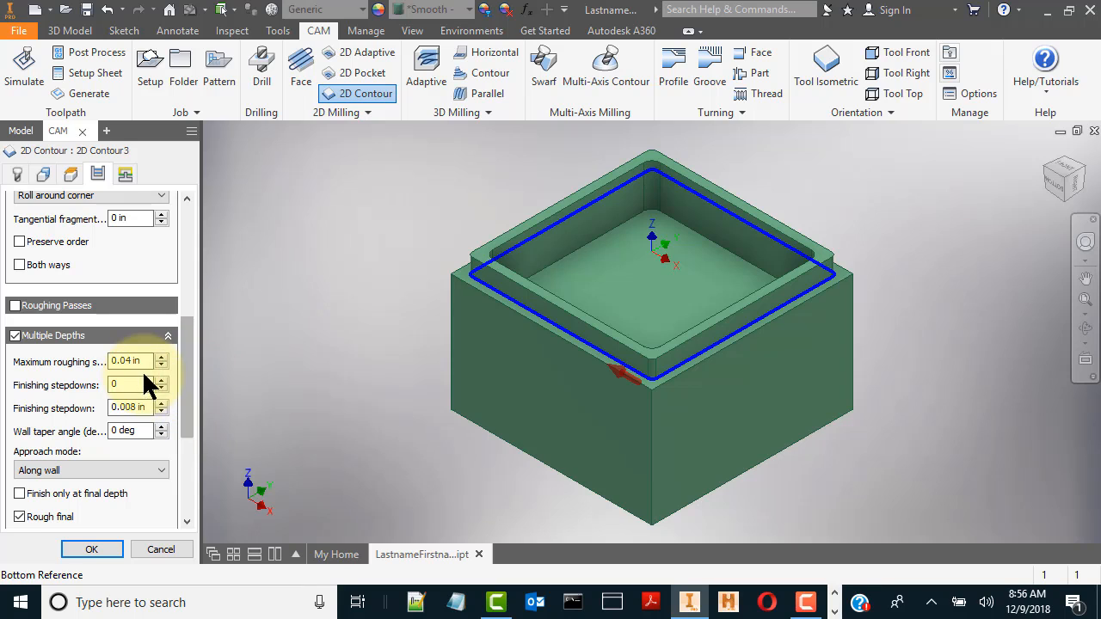
left_click_drag(146, 362, 86, 368)
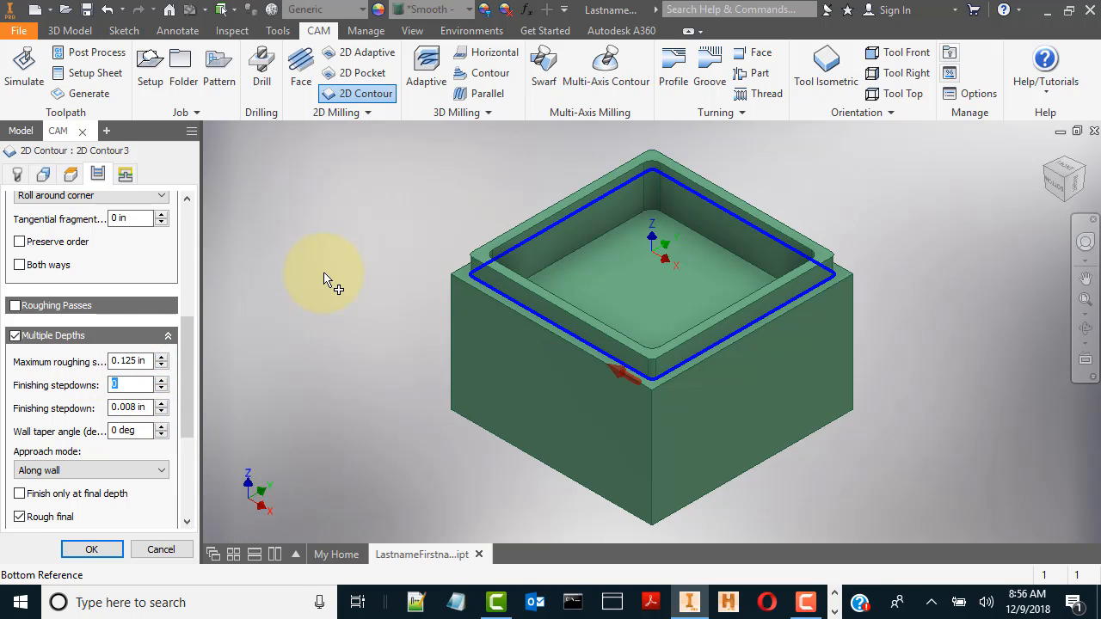
left_click_drag(186, 389, 211, 480)
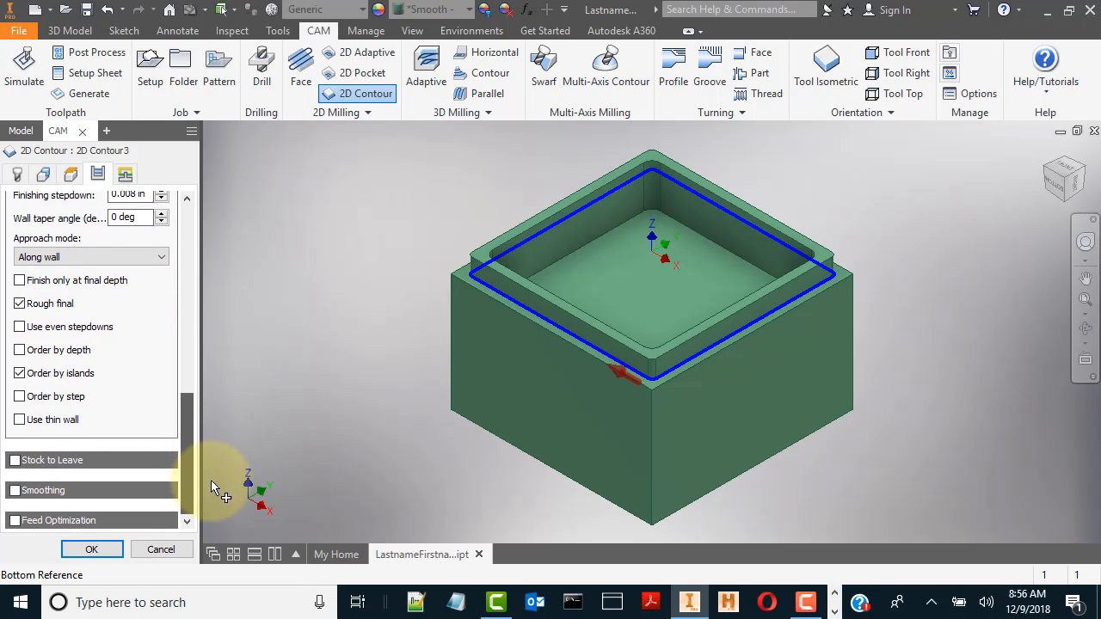
left_click(95, 550)
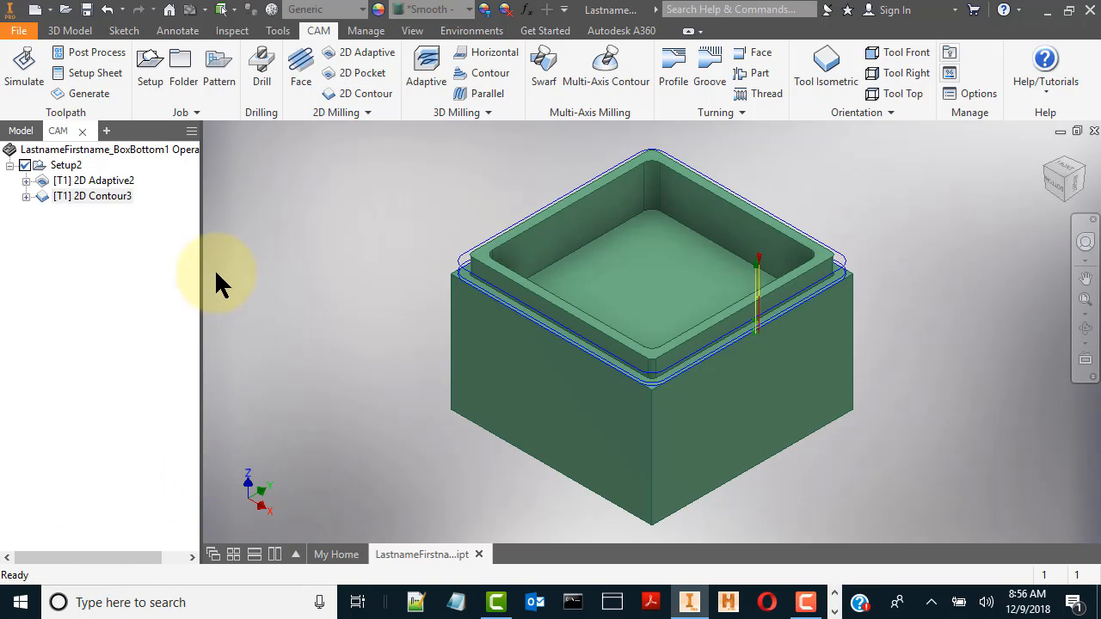
Simulate the 2D Contour toolpath to the end, replay it from the start, and close the simulation.
left_click(96, 196)
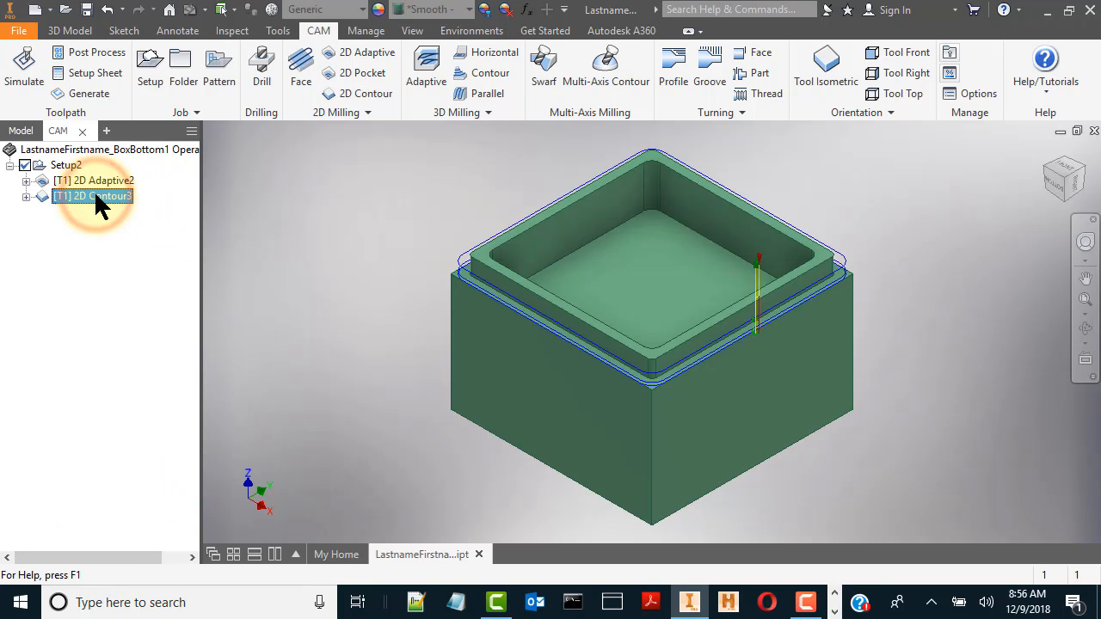
left_click(25, 69)
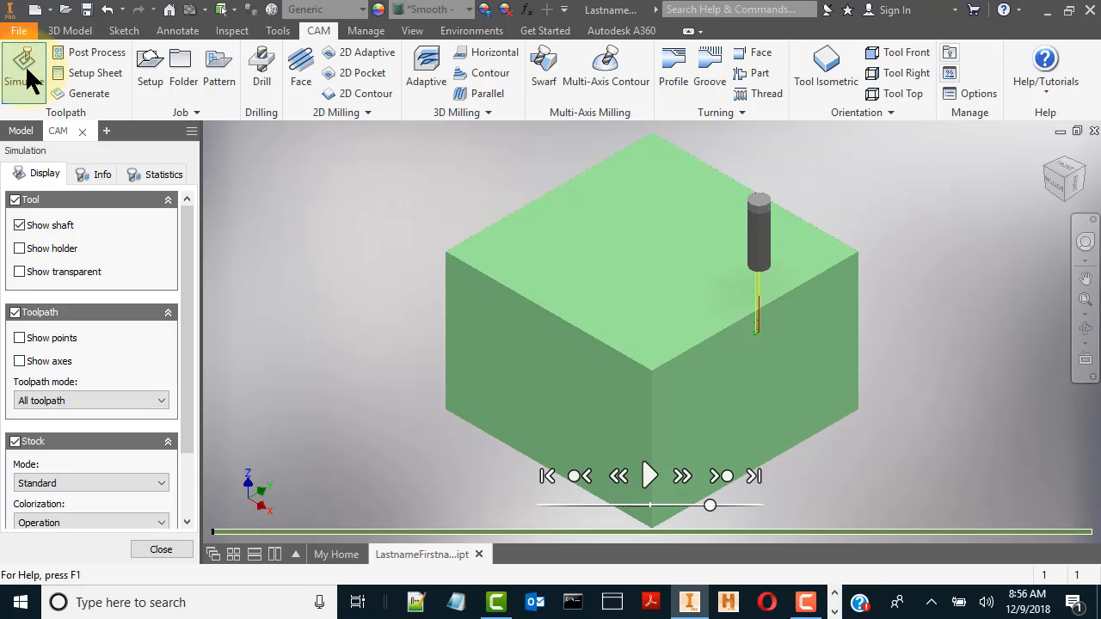
left_click(650, 476)
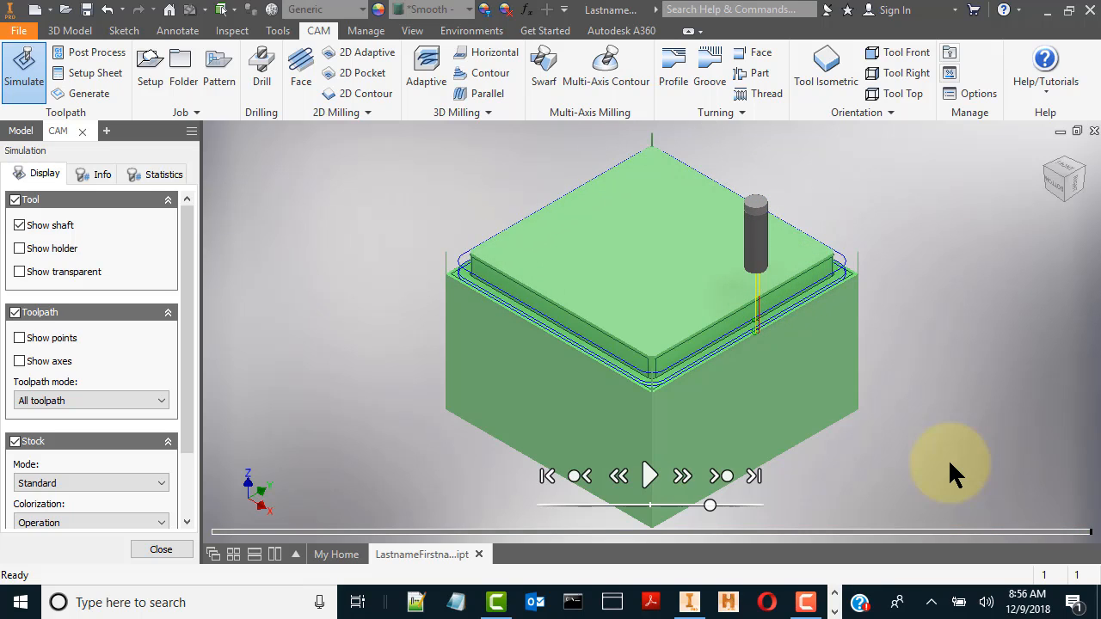
left_click(617, 476)
left_click(547, 476)
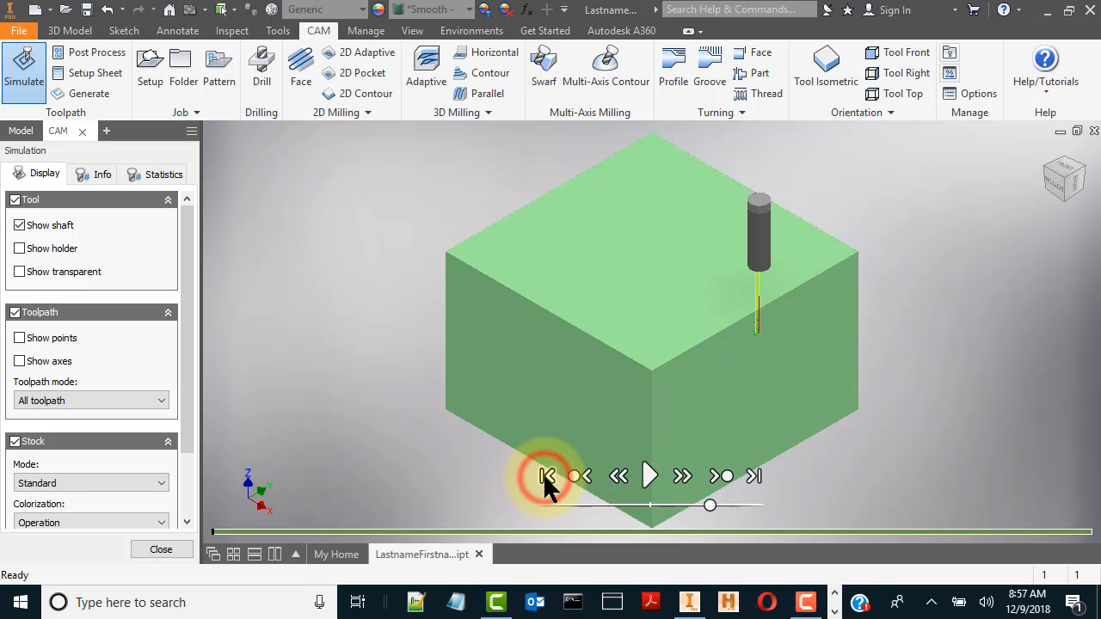
left_click(647, 477)
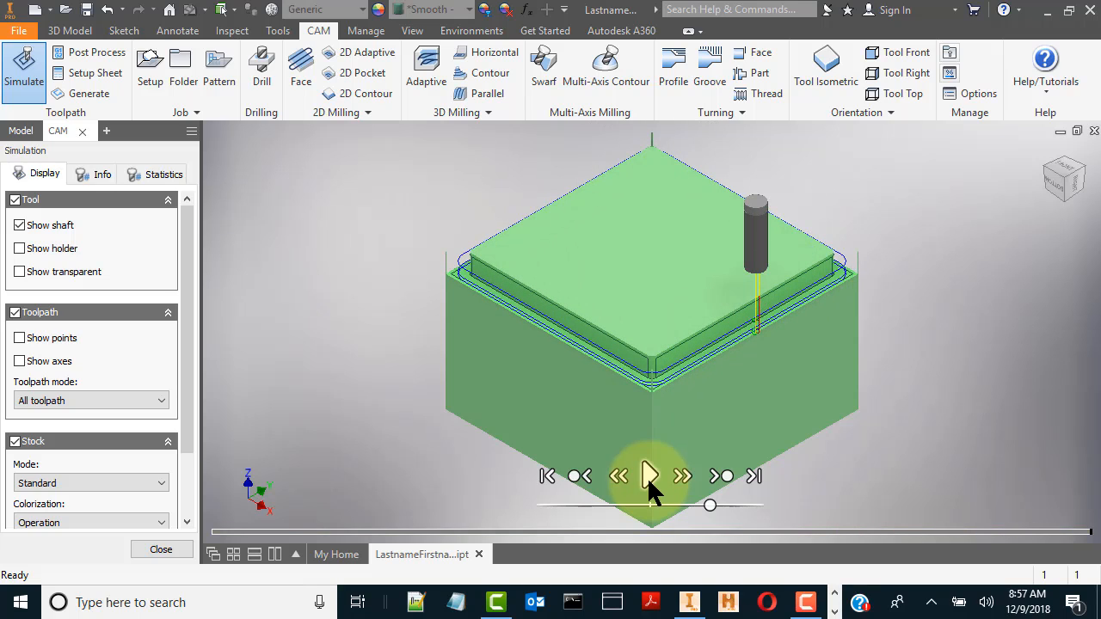
left_click_drag(188, 341, 210, 323)
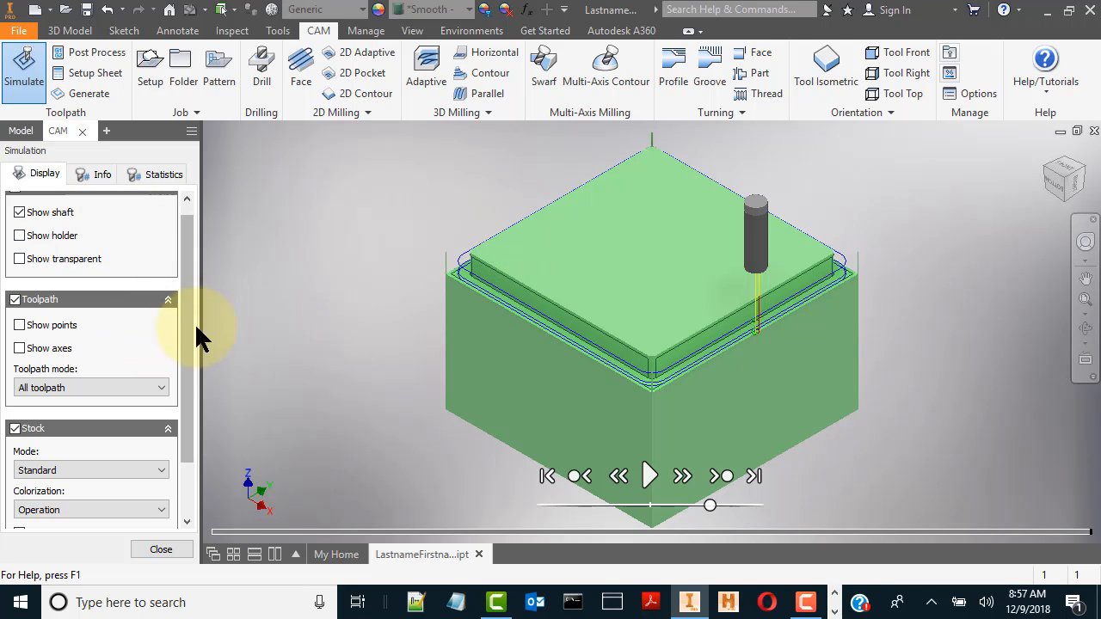
left_click(169, 550)
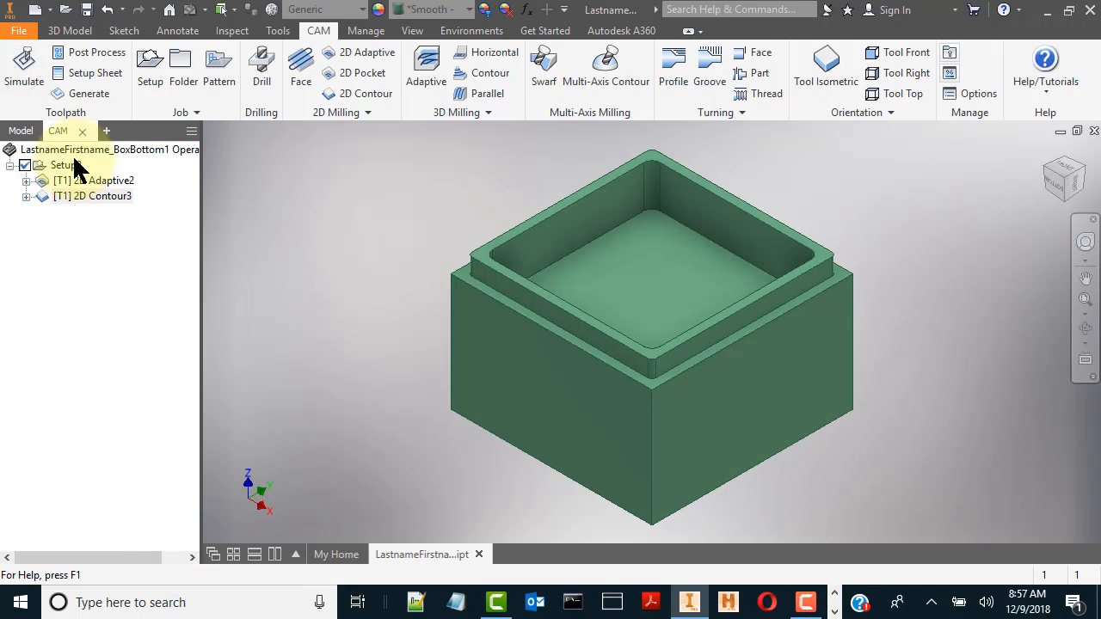
Reopen the 2D Contour operation, try a finishing stepdown of 0 in under Multiple Depths, and cancel the edit.
left_click(26, 196)
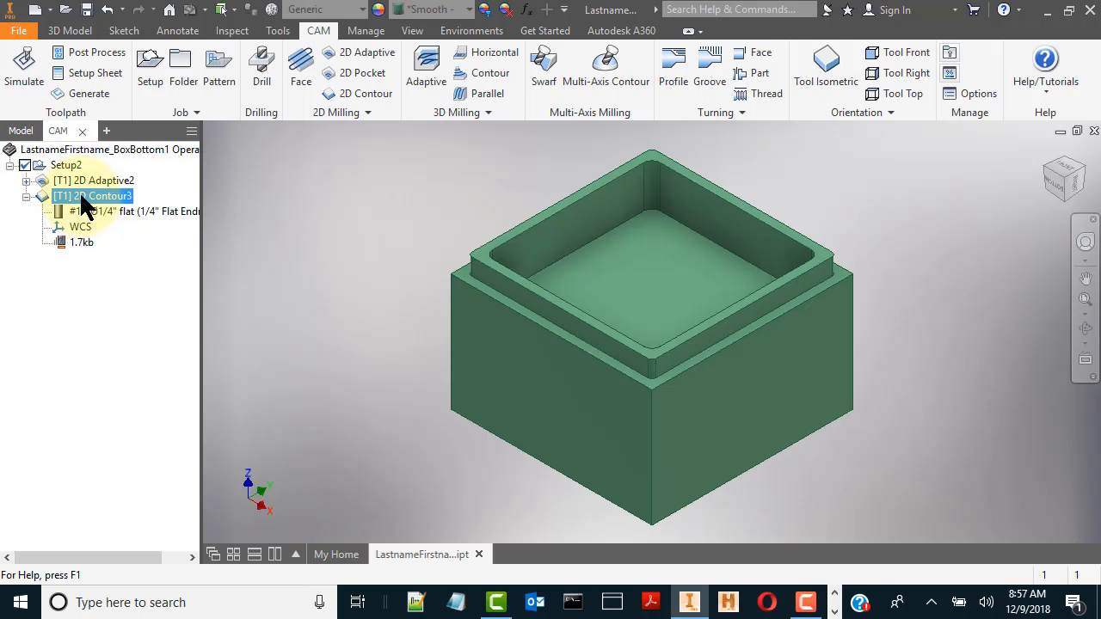
double_click(81, 195)
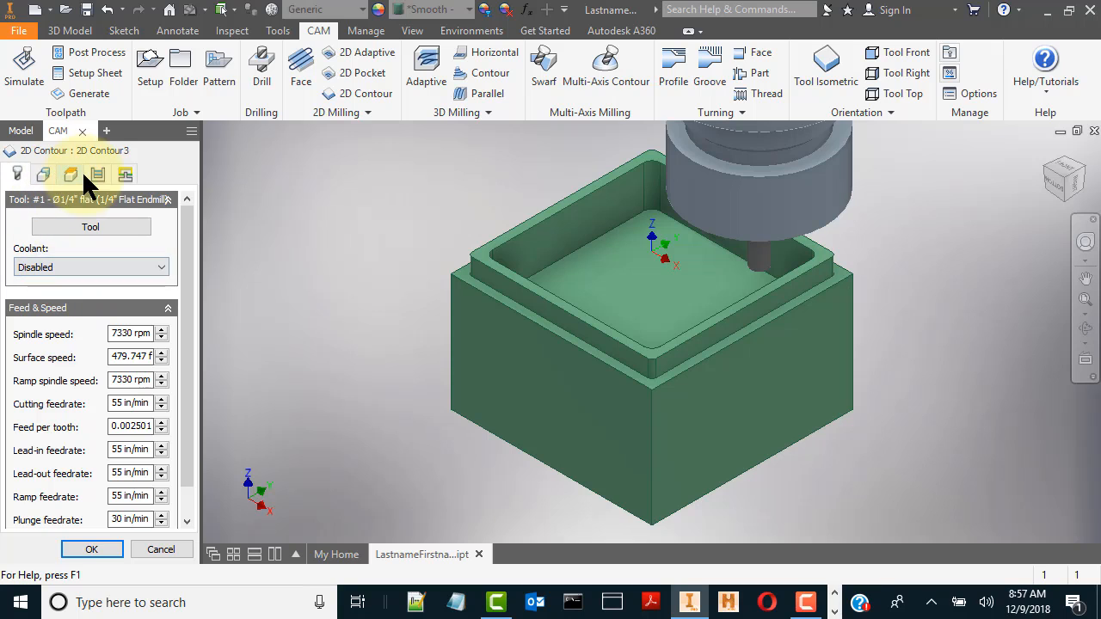
left_click(98, 172)
left_click_drag(190, 293, 189, 419)
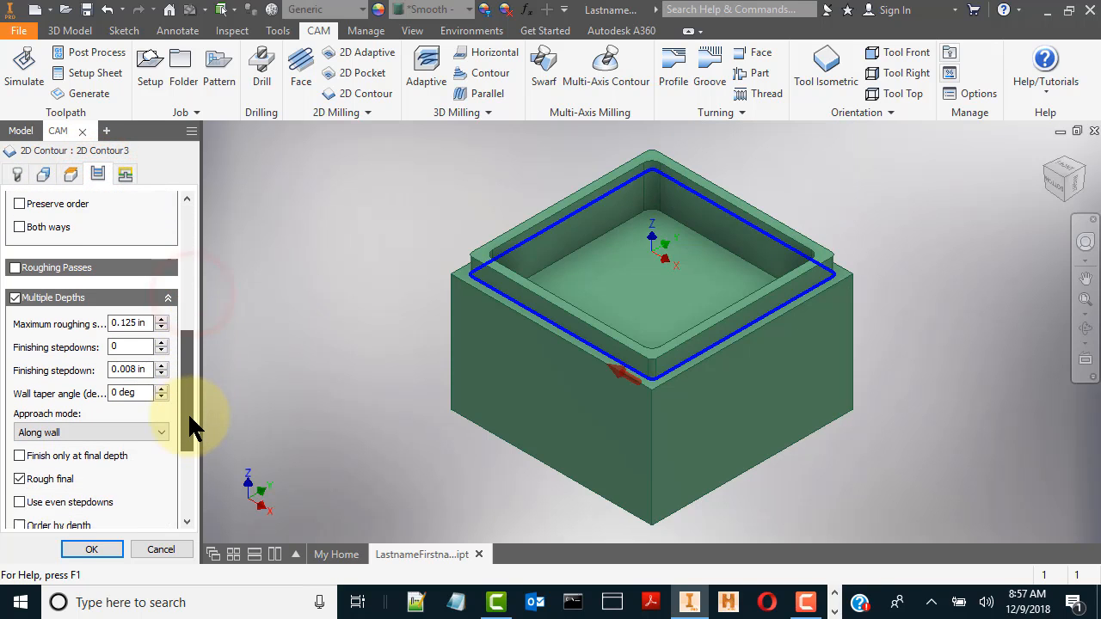
left_click(137, 372)
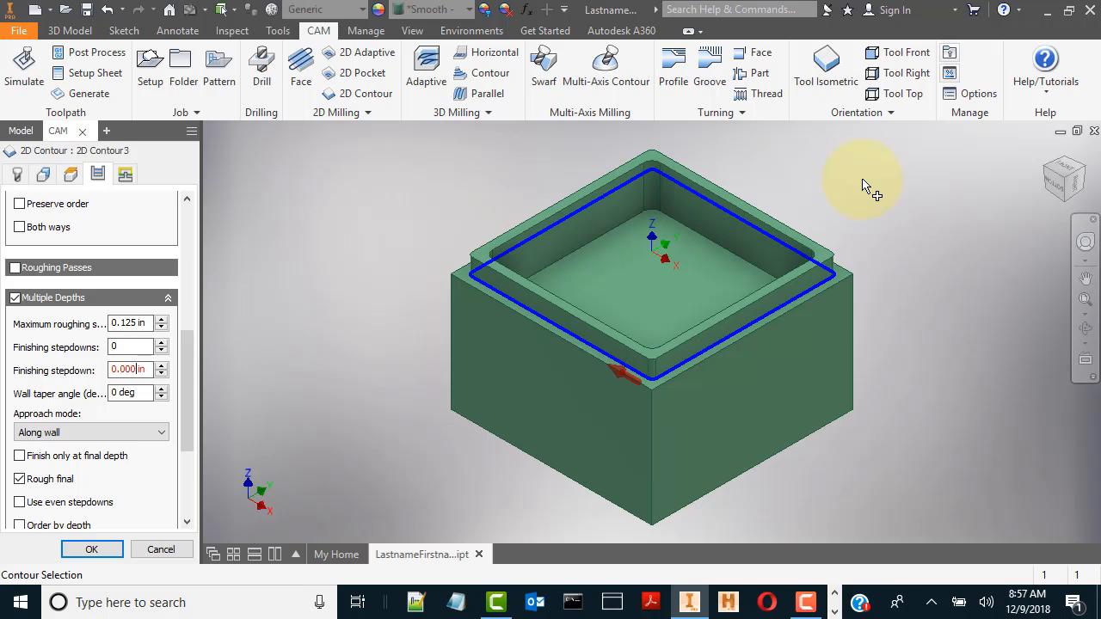
left_click(127, 370)
double_click(142, 370)
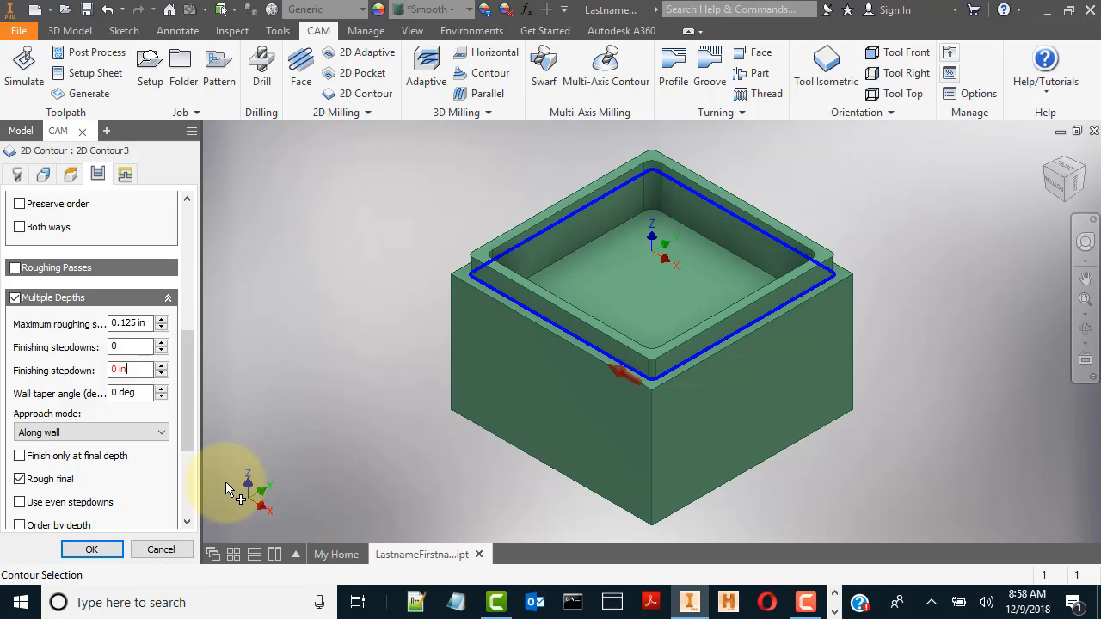
left_click(160, 549)
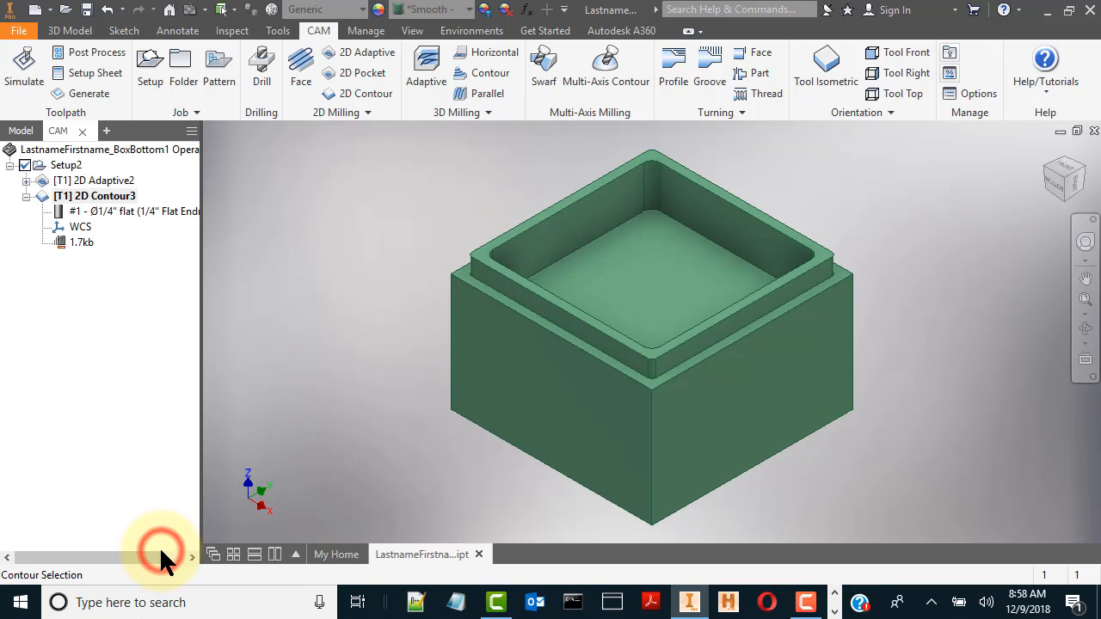
left_click(25, 197)
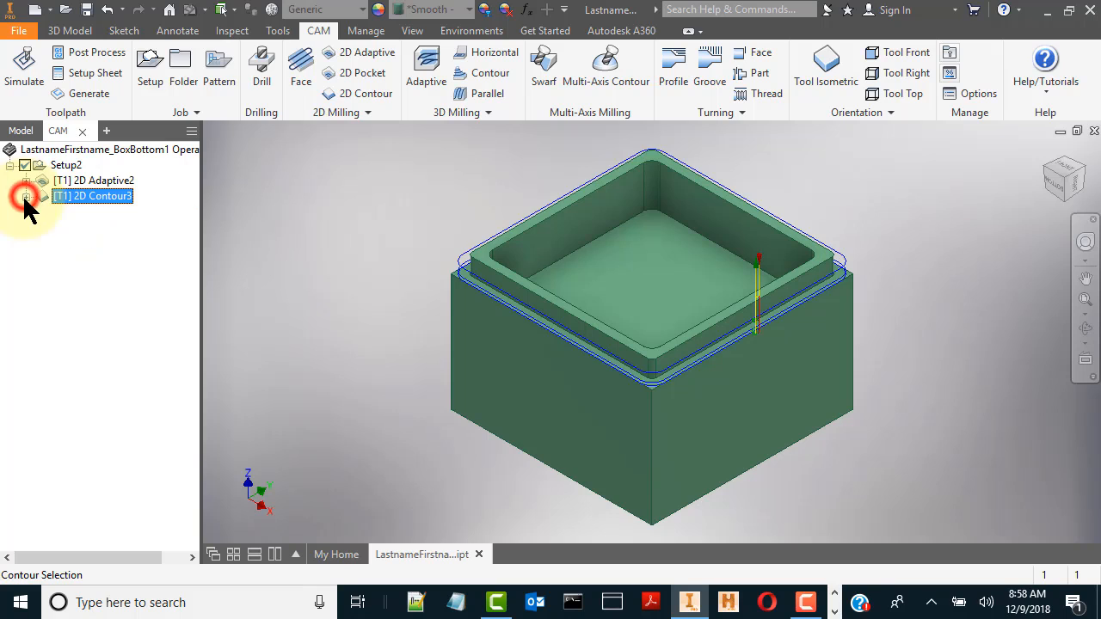
left_click(268, 239)
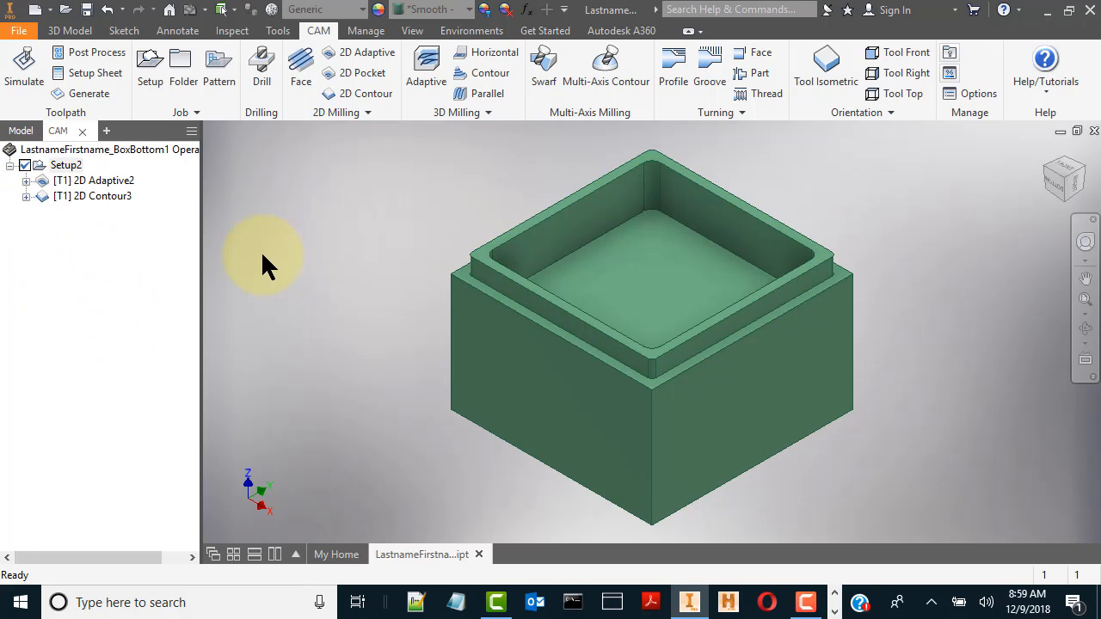
left_click(19, 131)
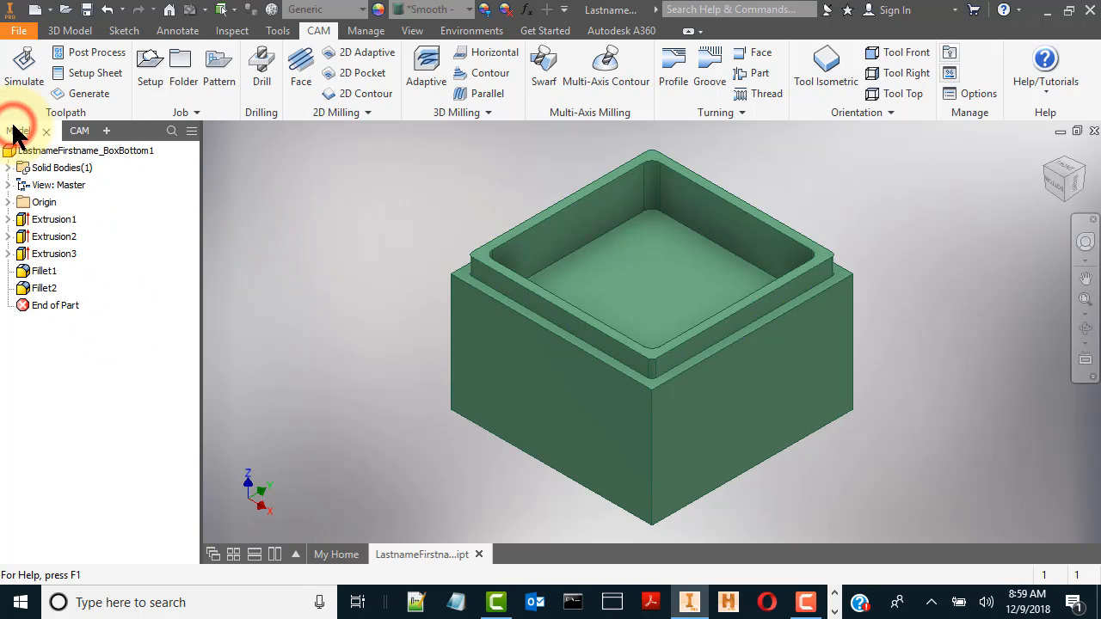
left_click(62, 130)
left_click(313, 273)
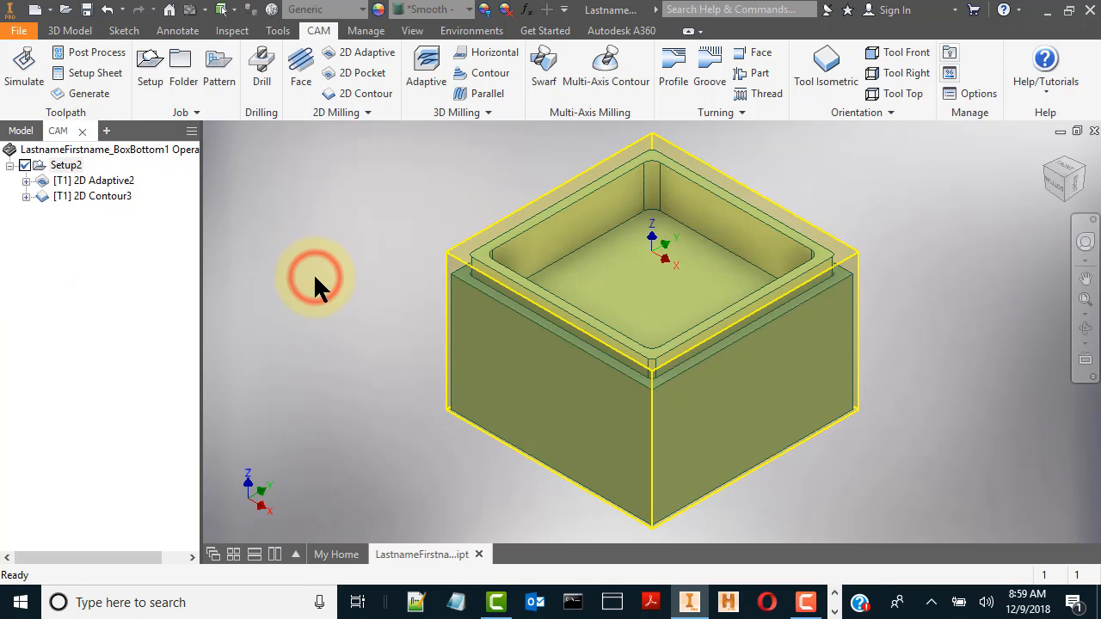